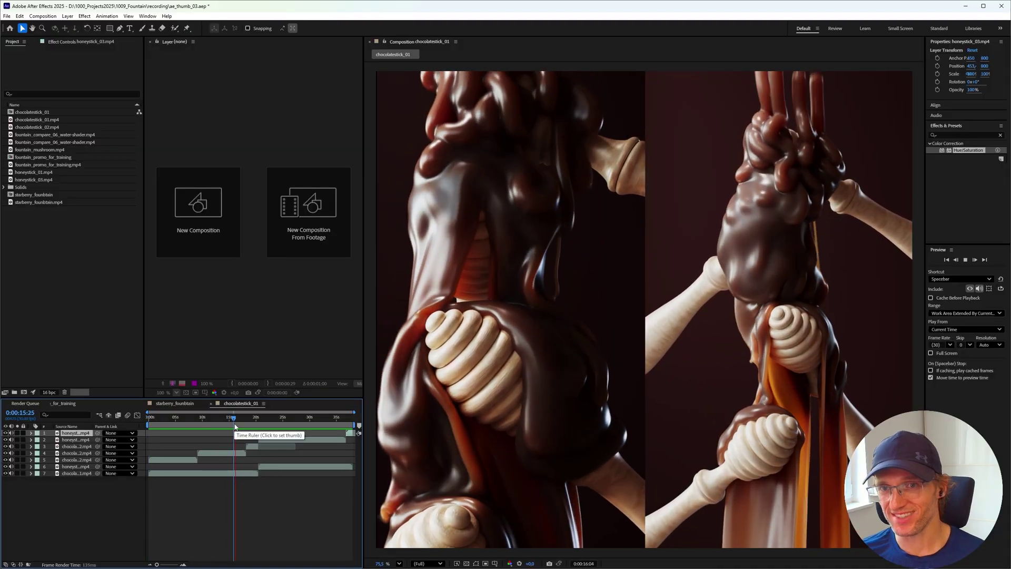
Scrub chocolatestick_01 to about 15 seconds, then switch to the starberry_fountain composition.
click(234, 426)
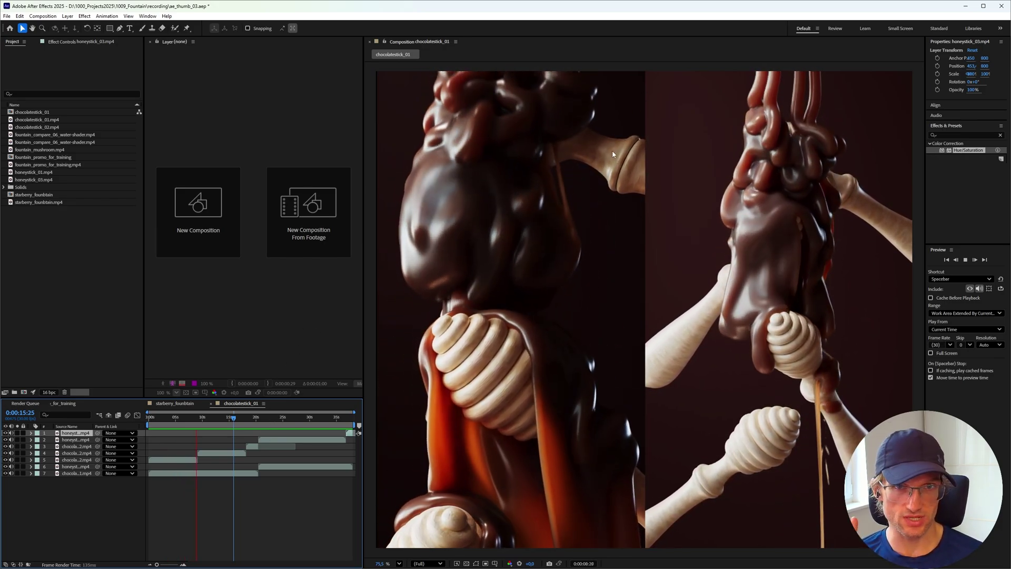
click(181, 402)
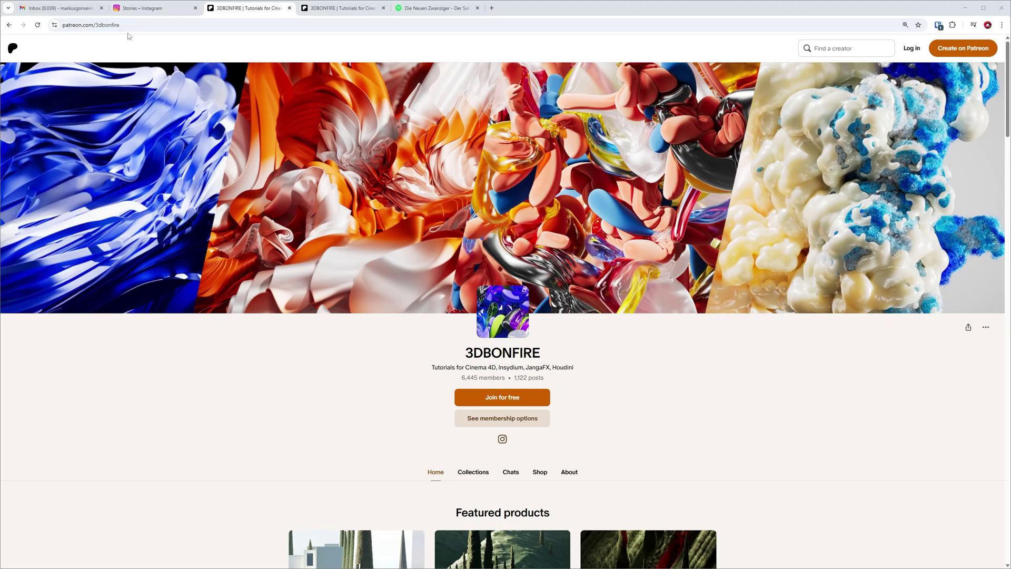
click(87, 25)
Scroll the 3DBONFIRE Patreon page down to its LiquiGen tutorial posts.
click(561, 377)
middle_drag(576, 389, 570, 447)
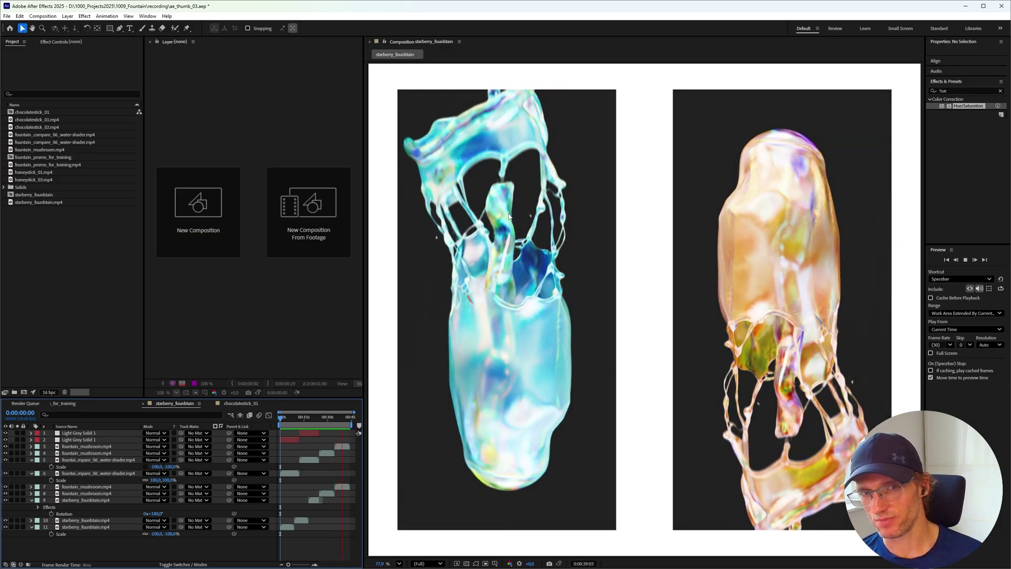
Play the chocolatestick_01 composition's side-by-side chocolate and honey dipper preview.
click(240, 402)
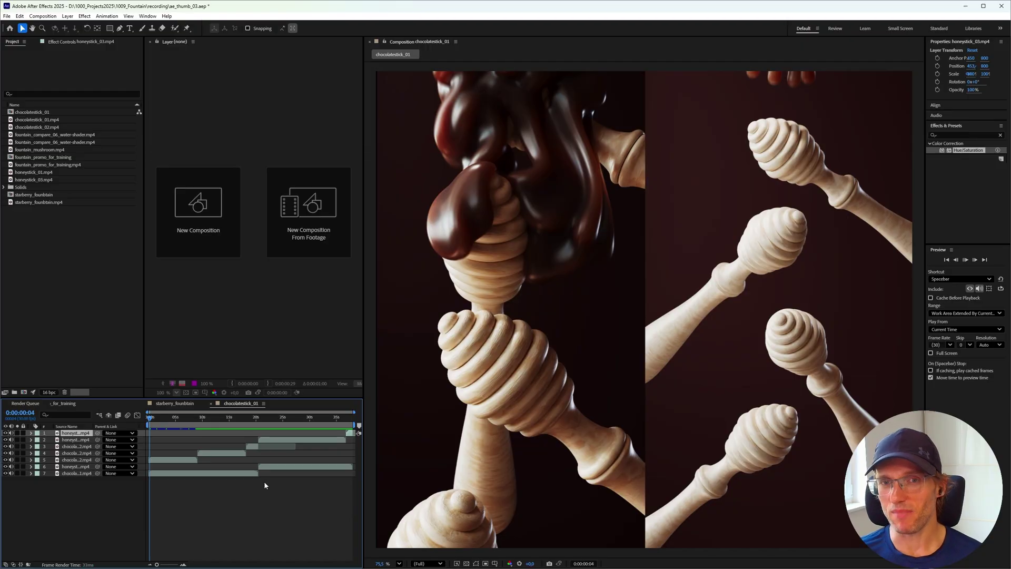
key(space)
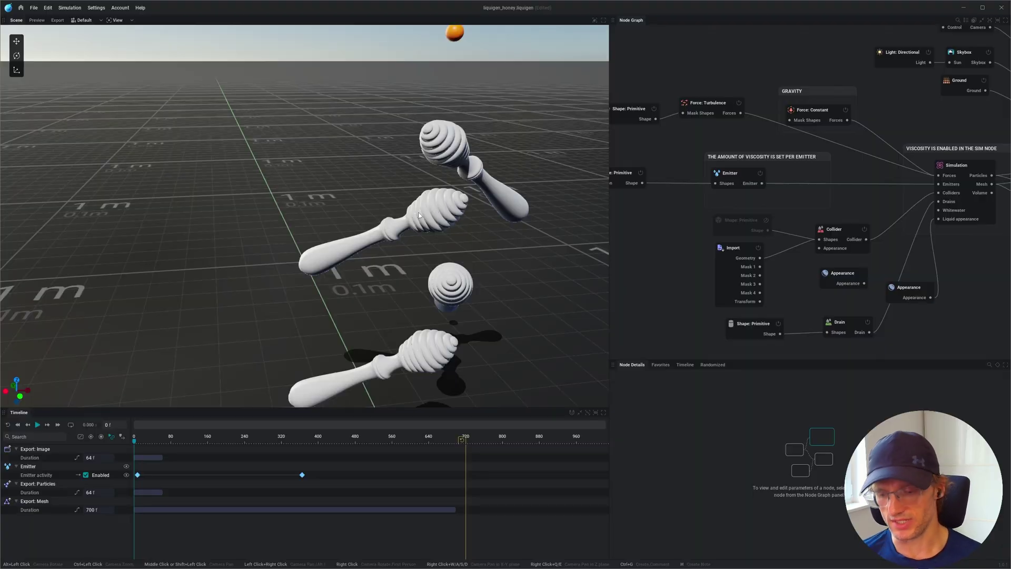
Orbit and zoom around the stacked dippers to inspect the folded honey pile.
mouse_move(433, 189)
alt+mouse_down()
mouse_move(448, 150)
mouse_move(267, 246)
alt+mouse_up()
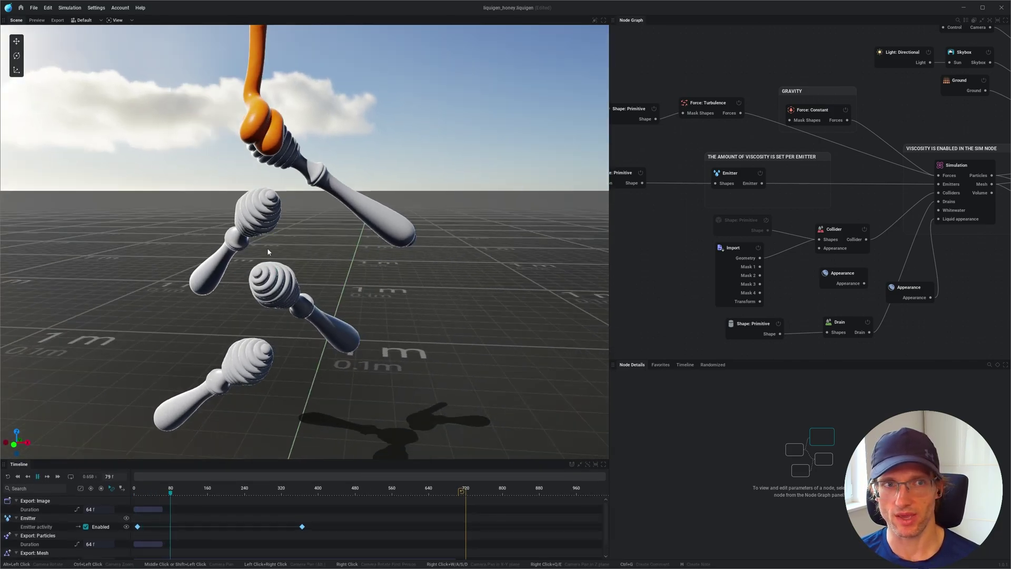
middle_drag(675, 234, 694, 234)
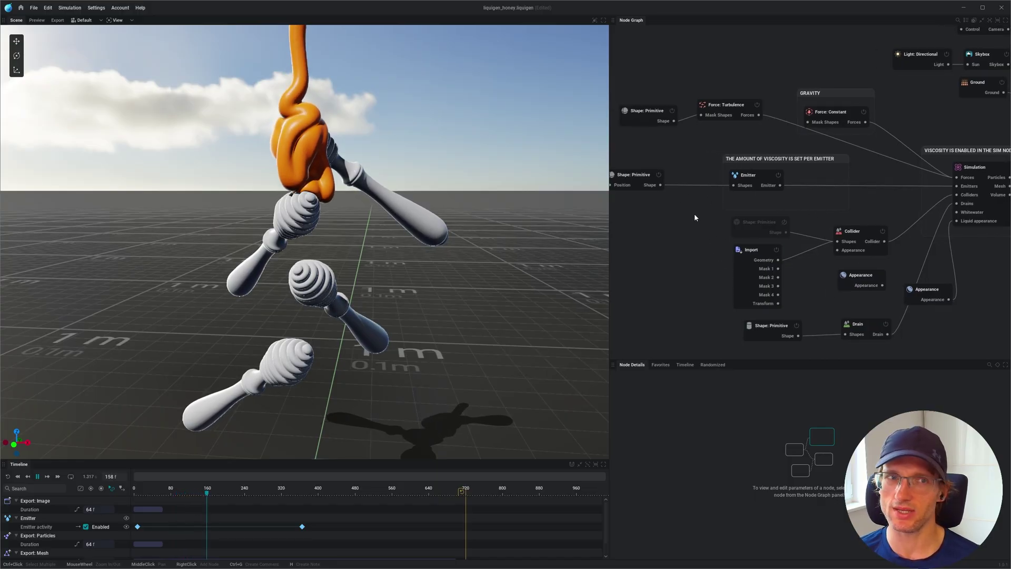
middle_drag(694, 213, 693, 233)
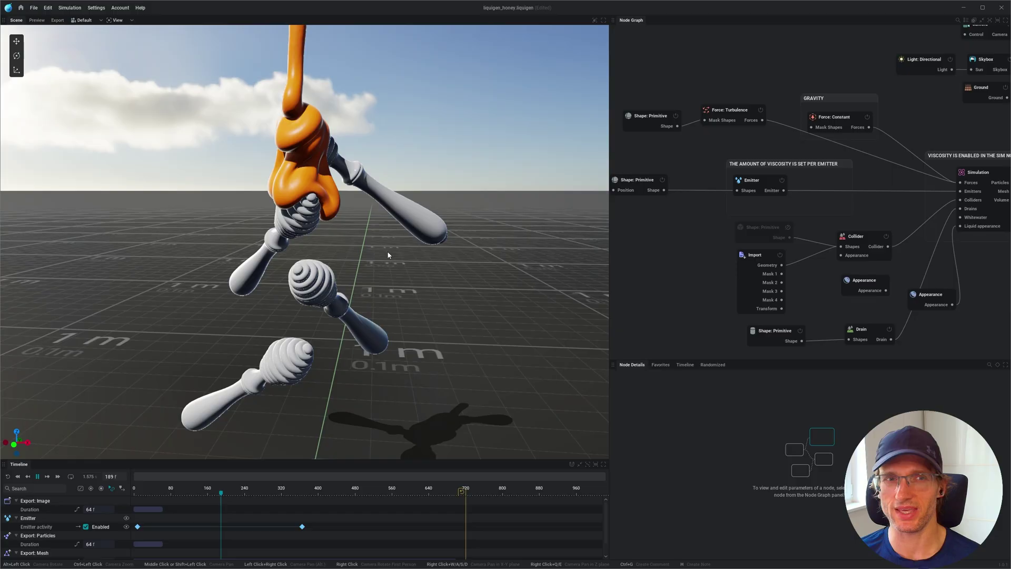
drag(387, 254, 314, 205)
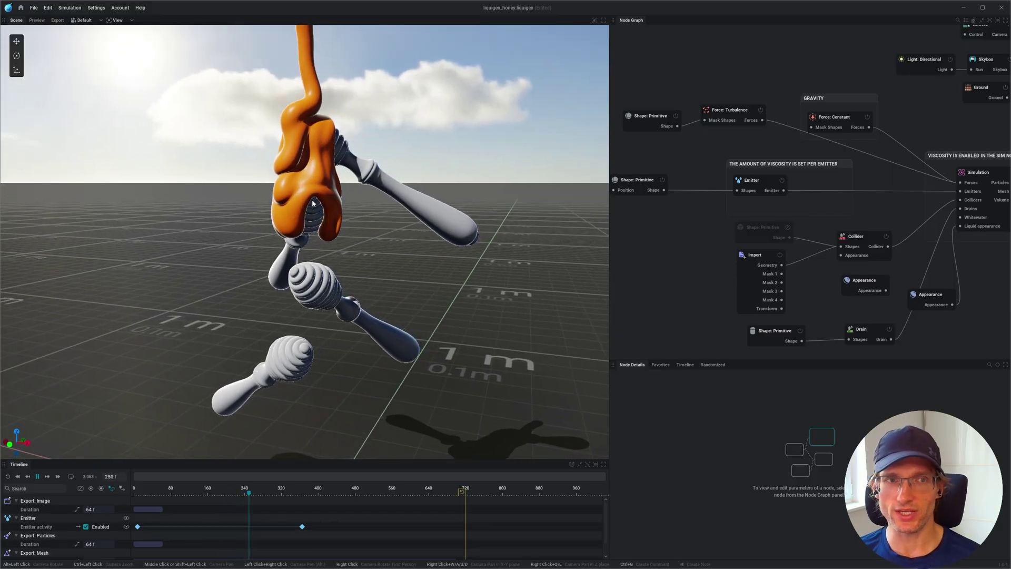
drag(309, 145, 298, 167)
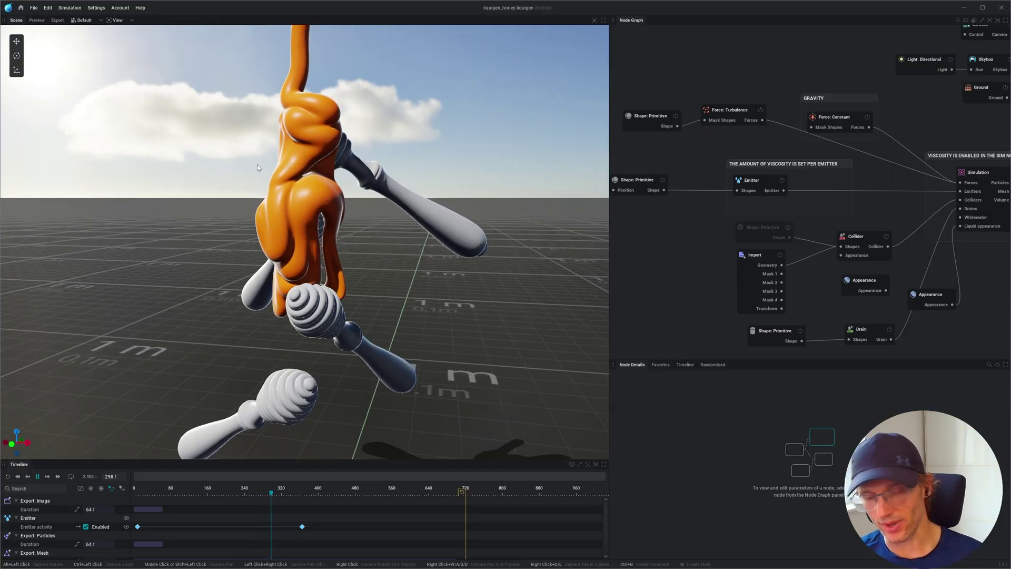
mouse_move(259, 160)
mouse_down()
mouse_move(296, 121)
mouse_move(260, 162)
mouse_up()
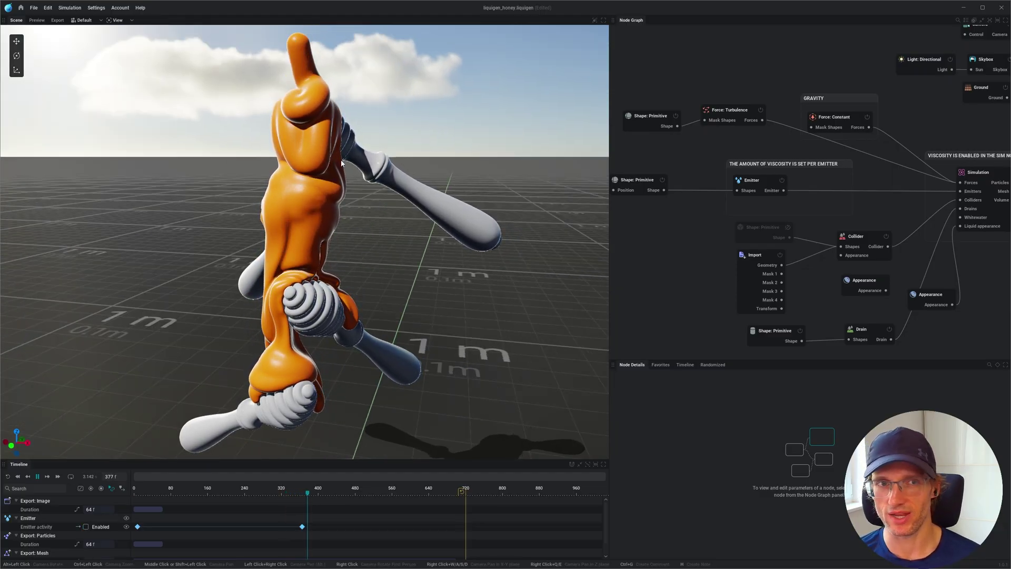
drag(342, 162, 326, 160)
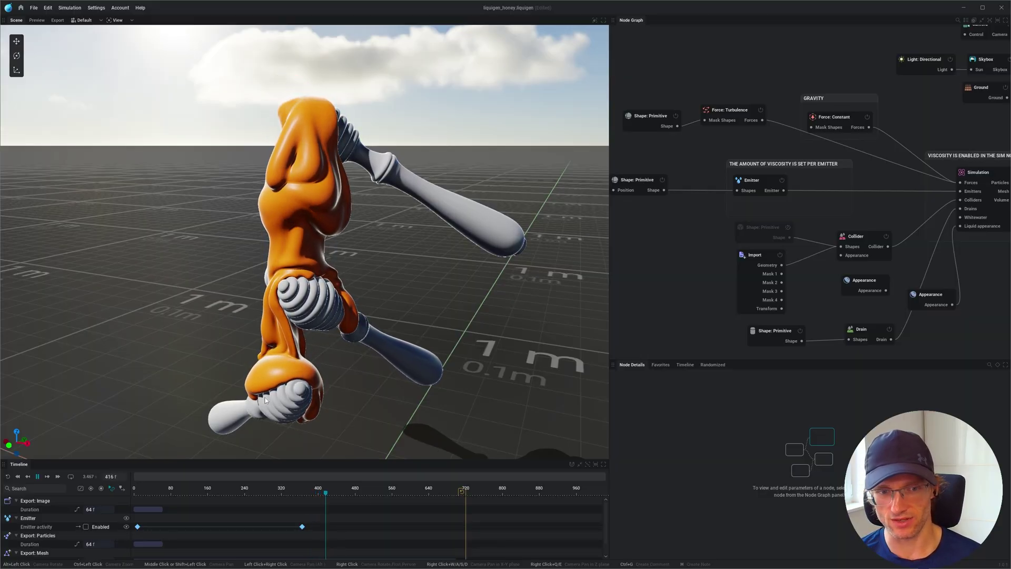
mouse_move(322, 326)
mouse_down()
mouse_move(284, 278)
mouse_move(79, 481)
mouse_up()
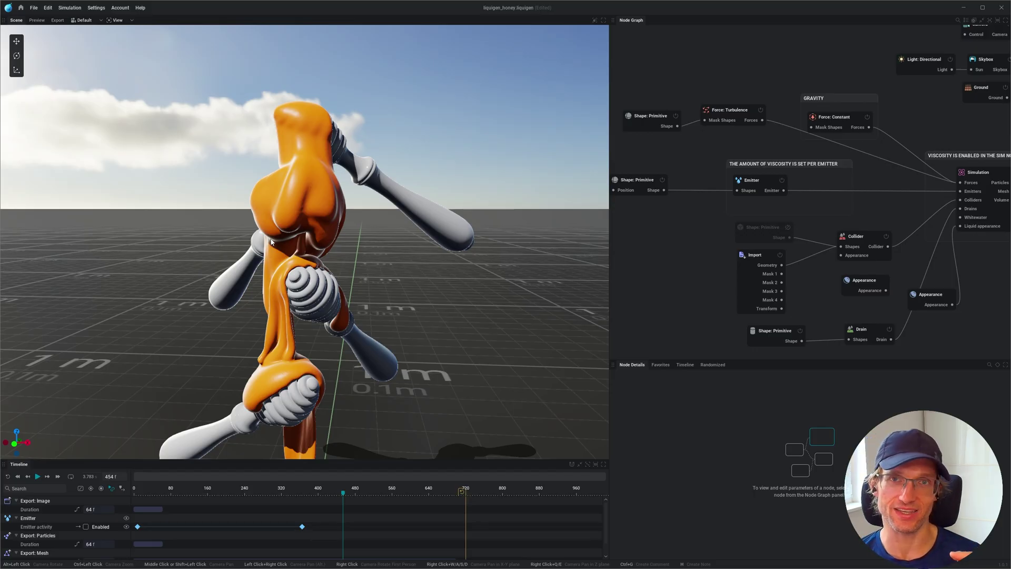
alt+drag(279, 217, 164, 373)
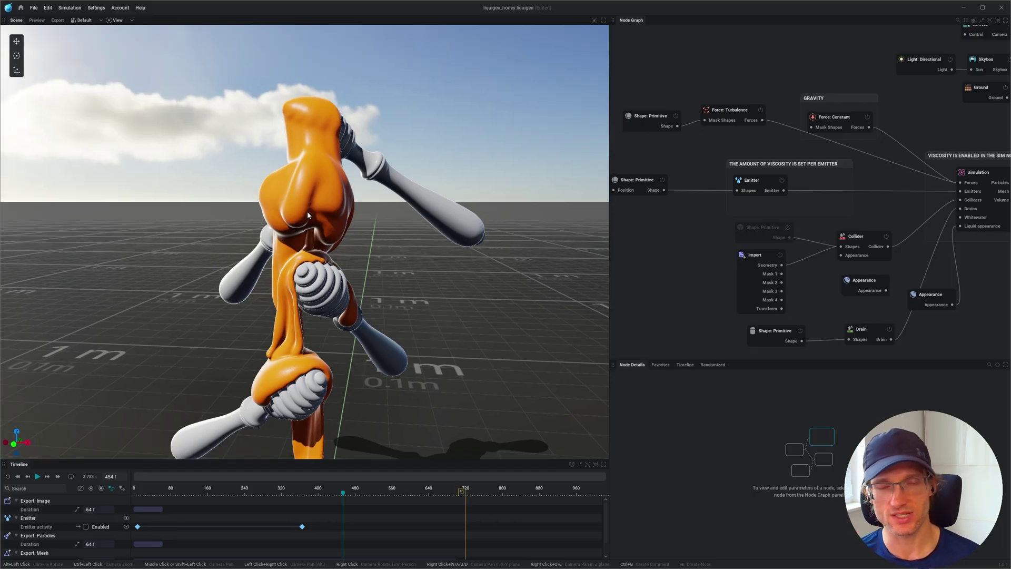
Rewind and pause the honey simulation, then return to LiquiGen's home screen.
click(13, 477)
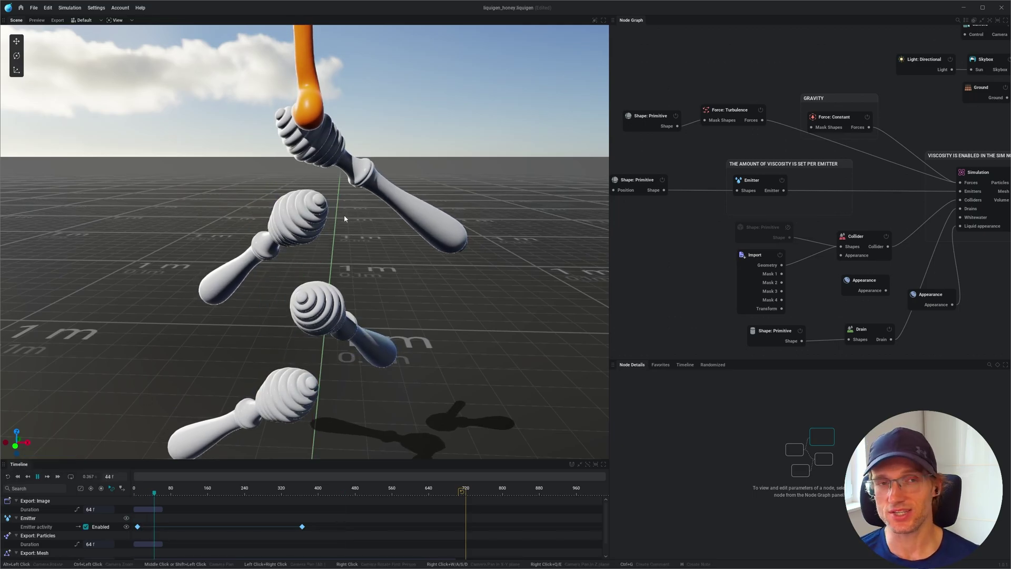
scroll(316, 165, up, 3)
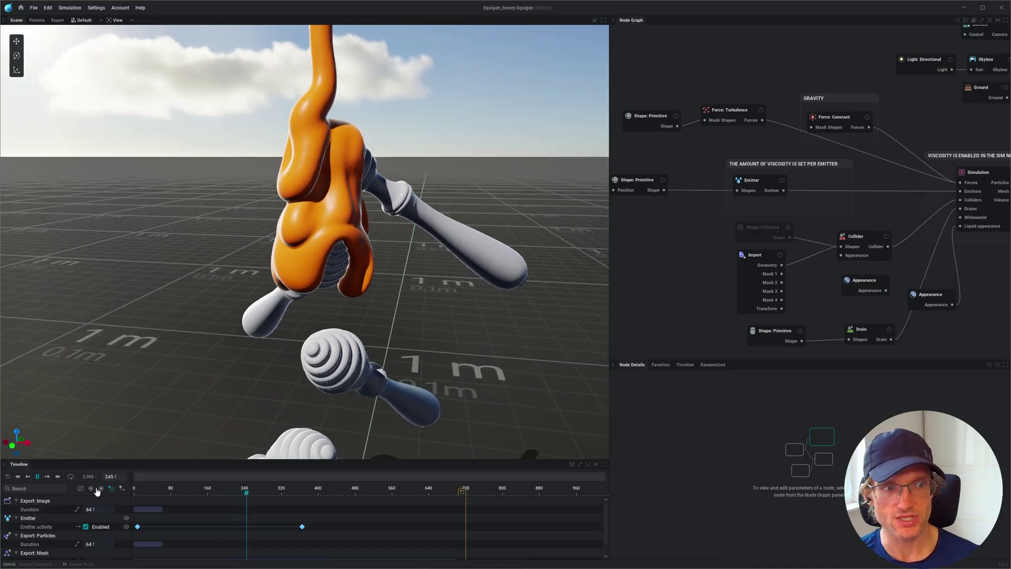
click(37, 476)
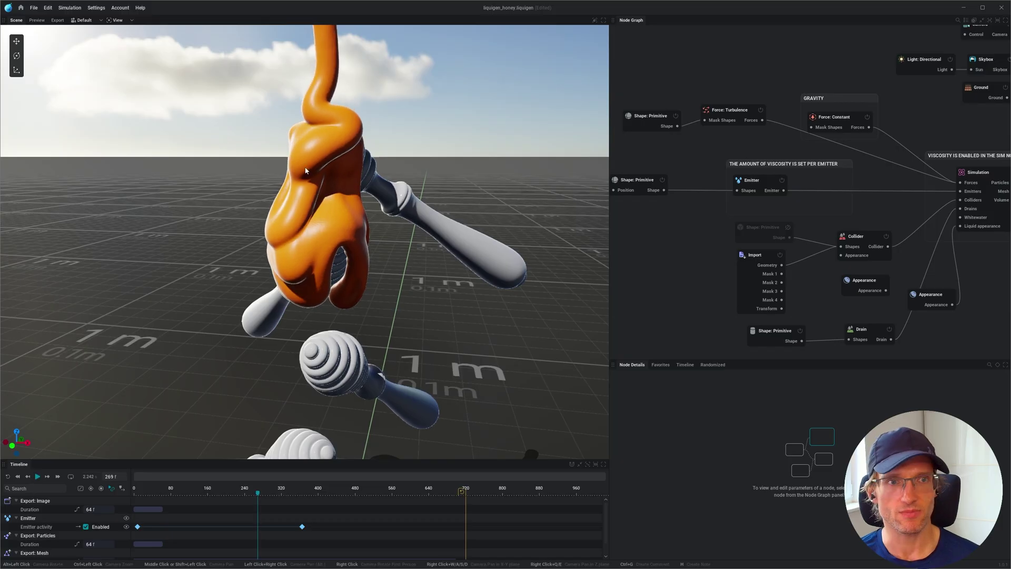
click(20, 7)
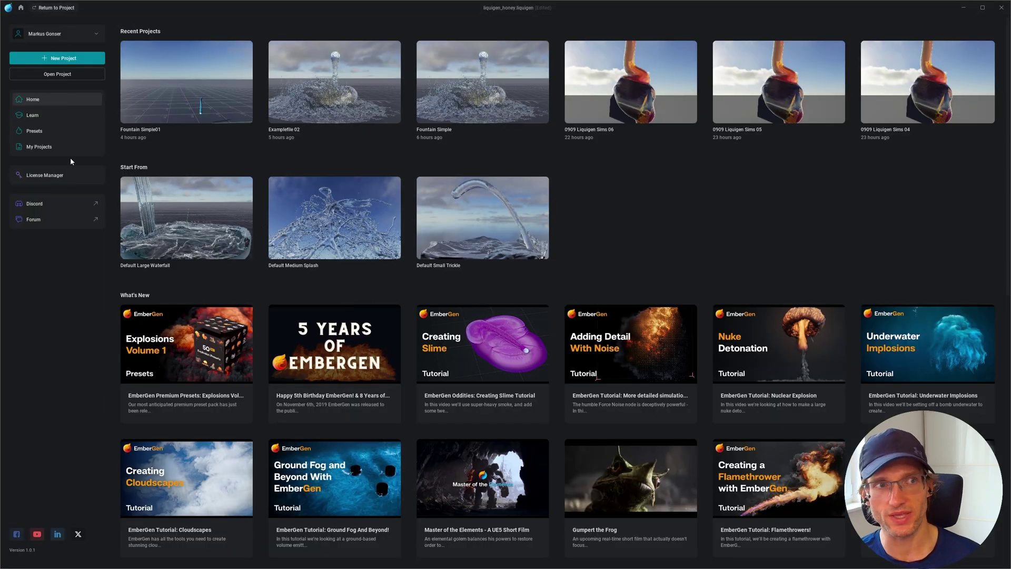
Load the Honey Viscous preset from the Presets gallery, answering the save prompt.
click(36, 130)
scroll(317, 367, down, 1)
click(316, 367)
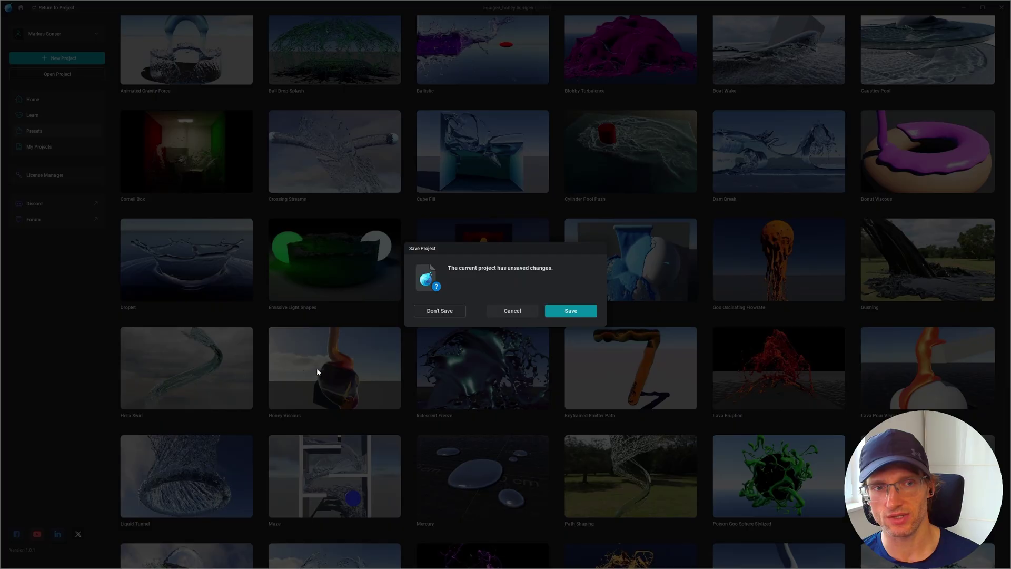
click(441, 310)
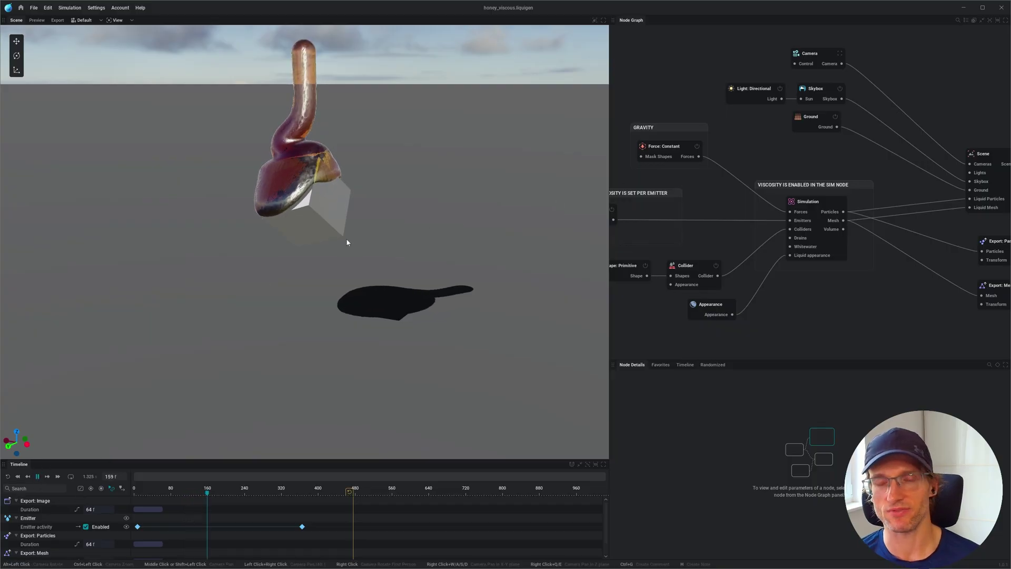
Switch the Ground node's style to the Units measurement grid.
middle_drag(782, 206, 723, 219)
click(753, 130)
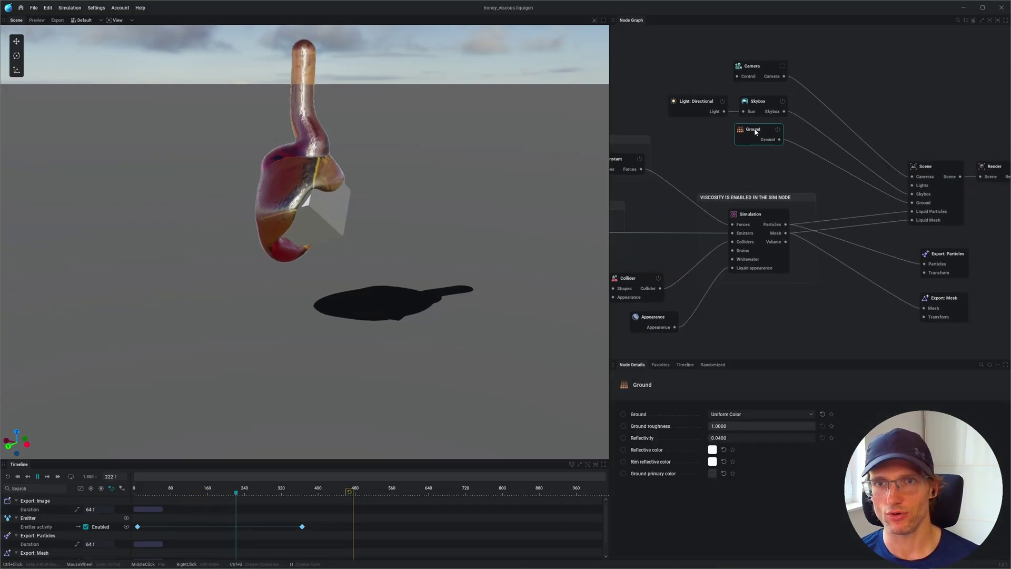
click(732, 414)
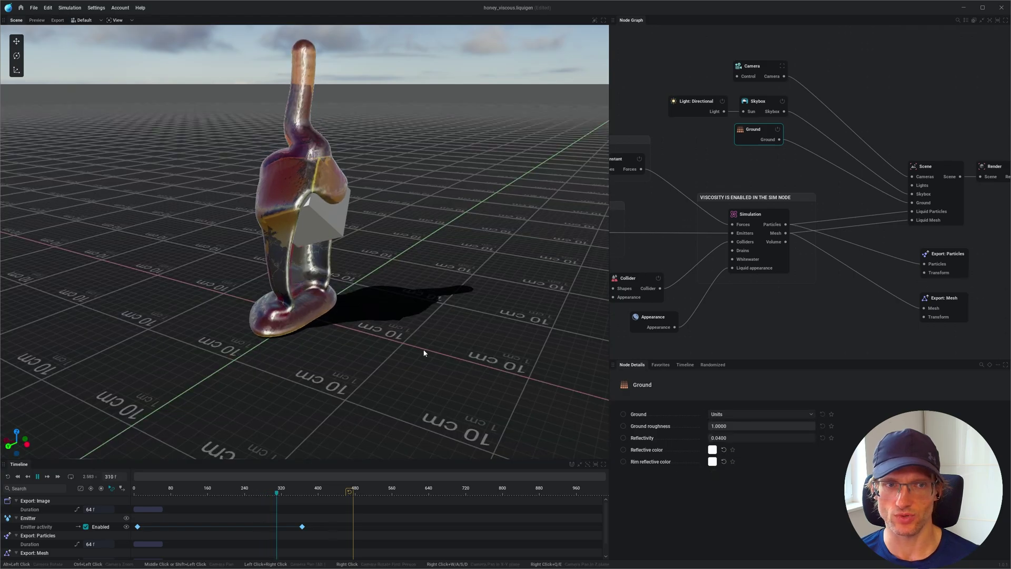
mouse_move(423, 352)
mouse_down()
mouse_move(301, 208)
mouse_move(600, 261)
mouse_up()
middle_drag(690, 297, 719, 283)
Give the liquid an orange Plastic appearance and restart the simulation.
click(679, 305)
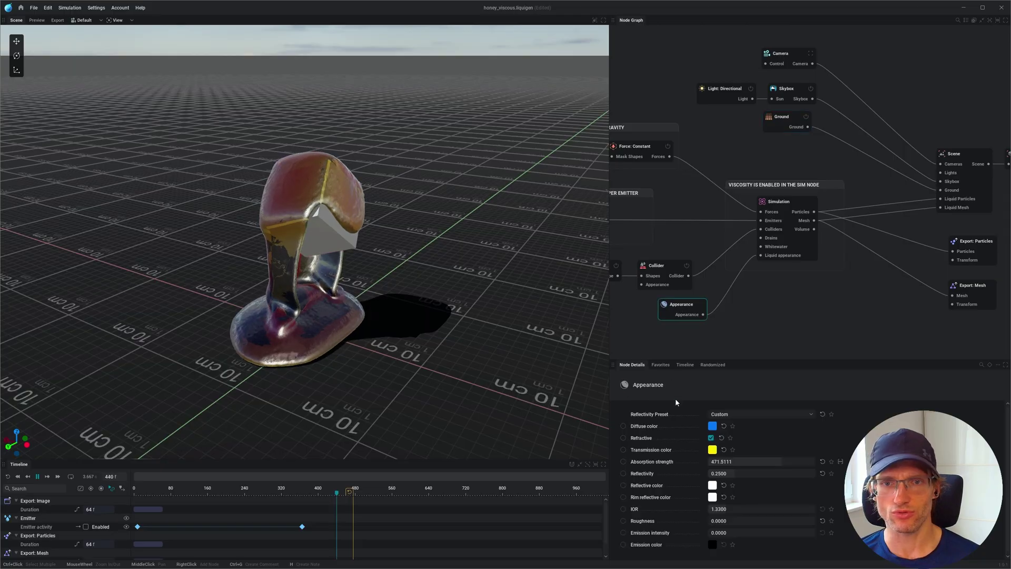
click(727, 414)
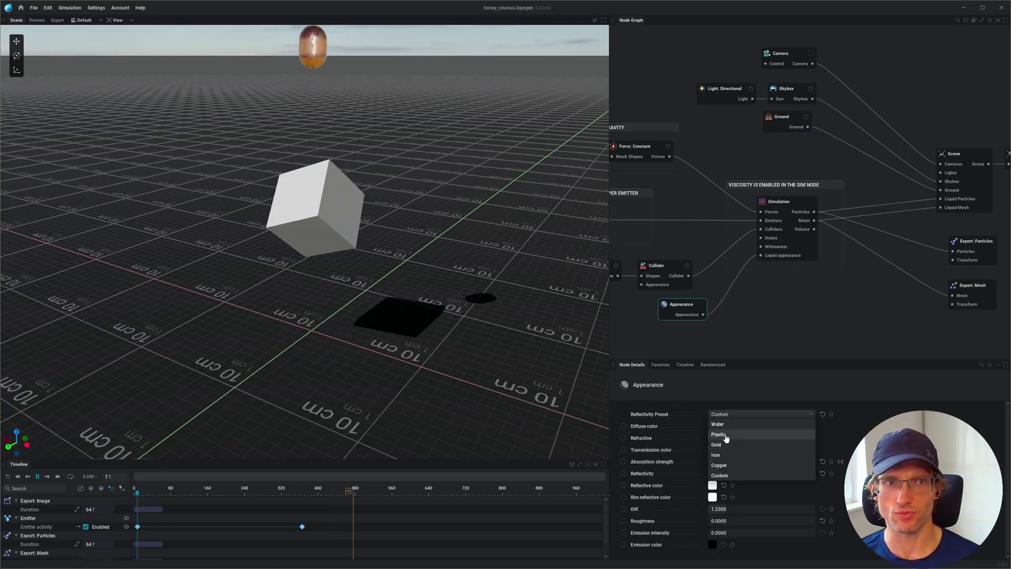
click(720, 434)
click(712, 426)
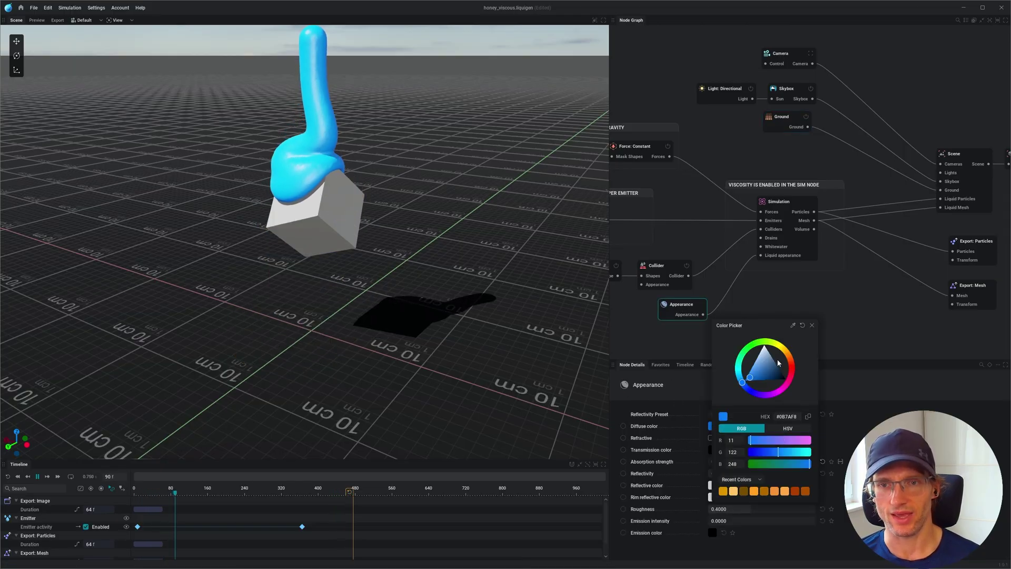
drag(779, 363, 766, 358)
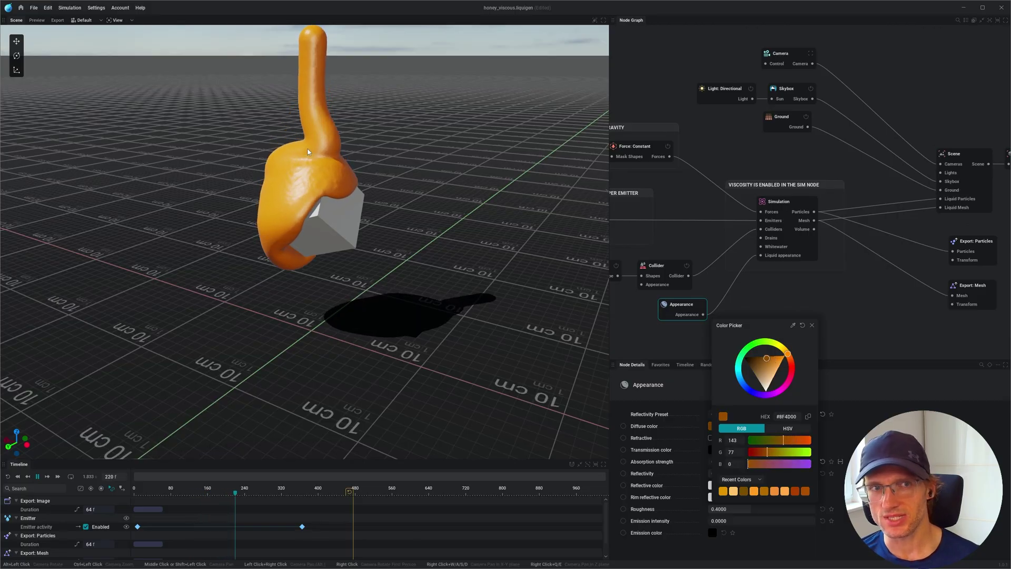
click(301, 191)
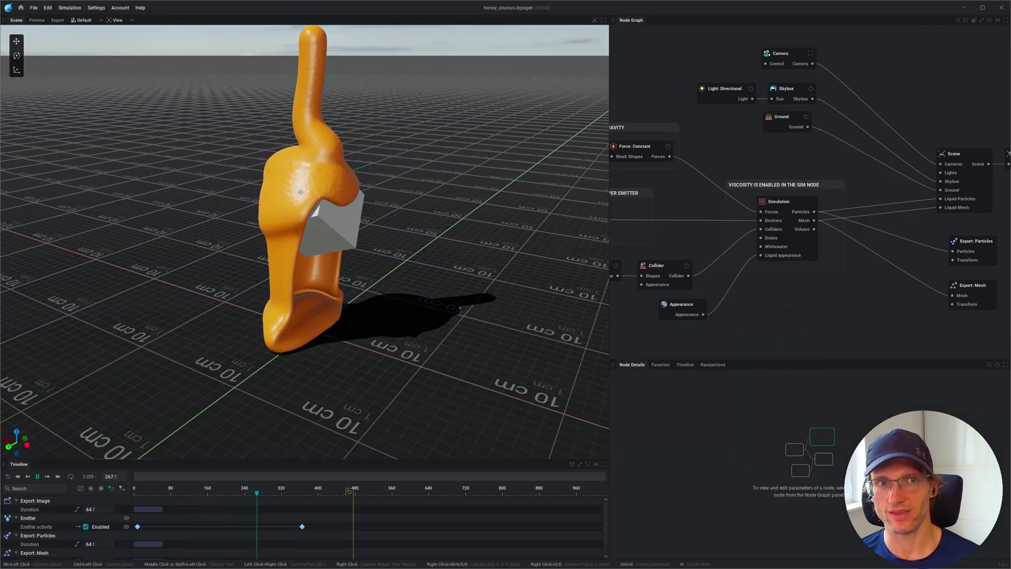
right_drag(300, 191, 254, 213)
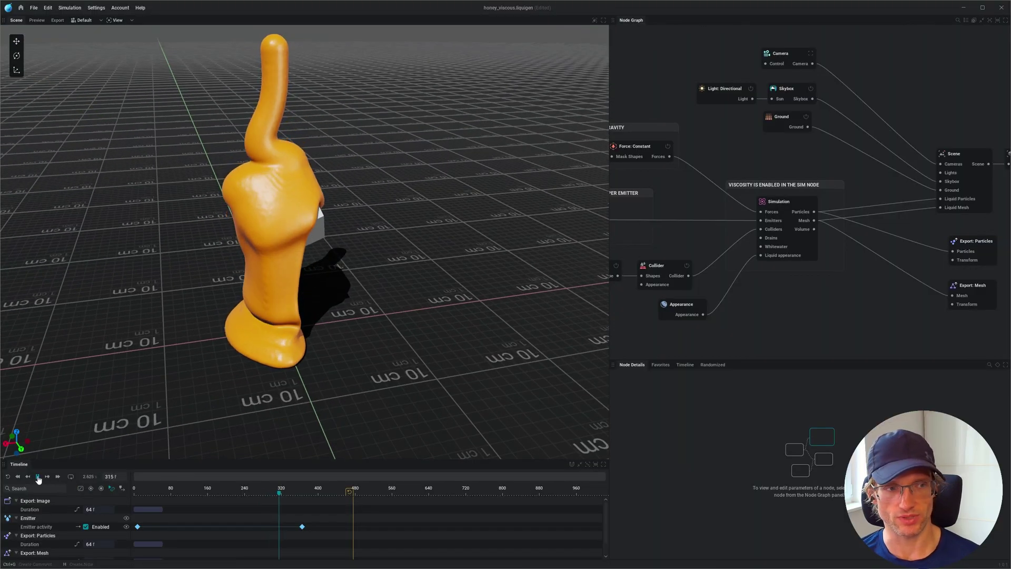
click(10, 476)
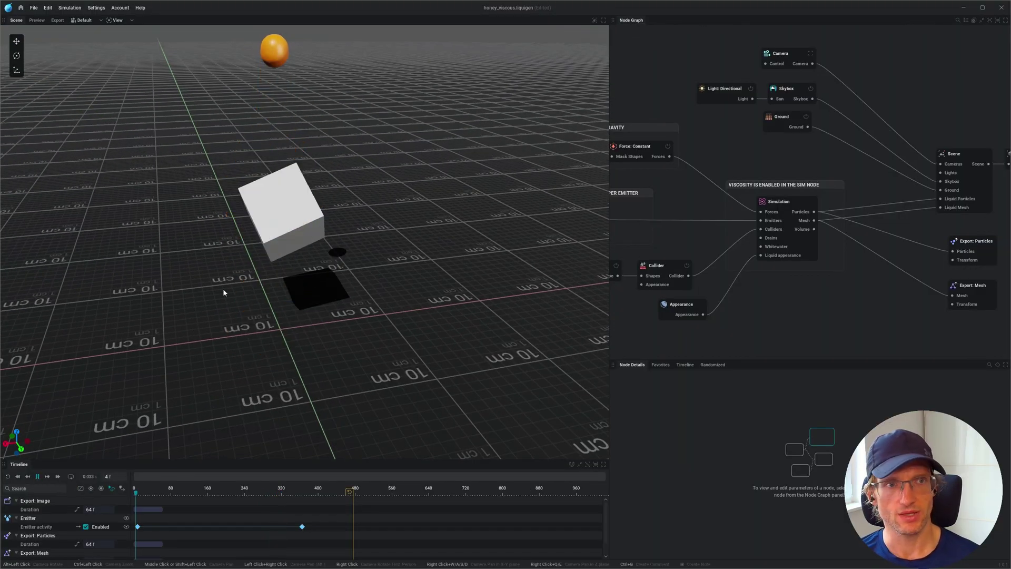
Reset the sim, widen the node graph, and import the stick FBX as an Import node.
click(9, 476)
right_drag(298, 172, 316, 263)
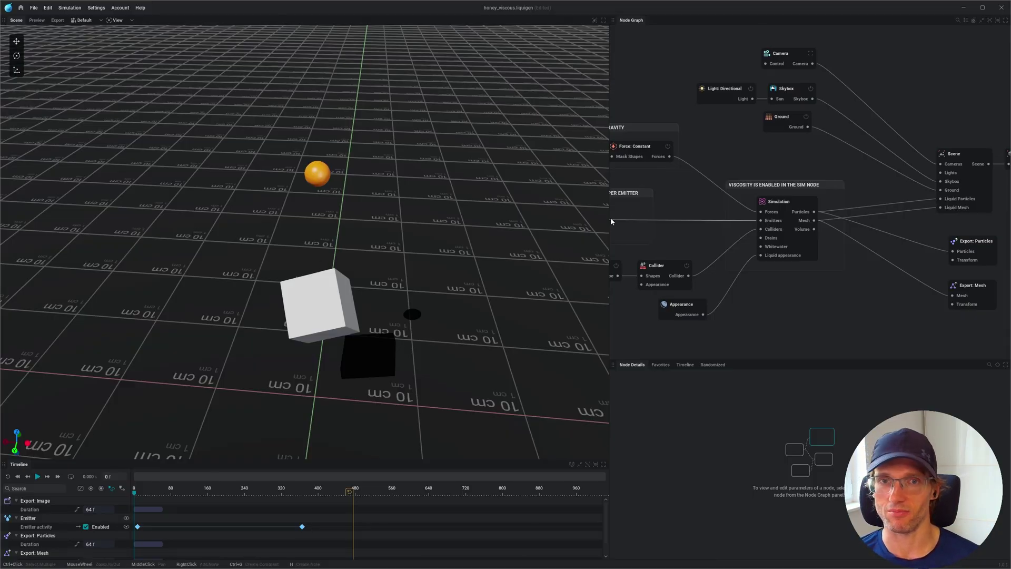
drag(610, 220, 479, 225)
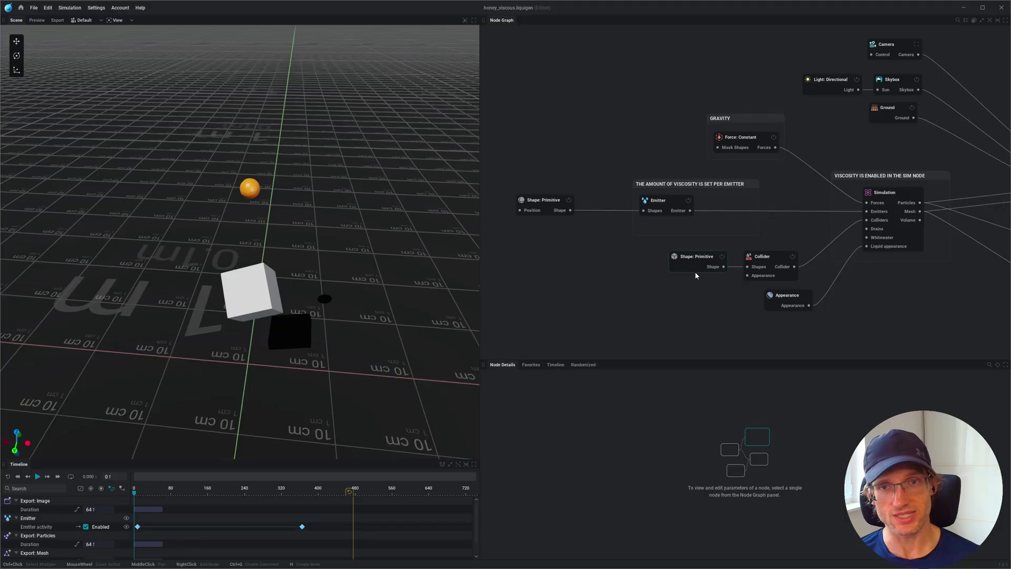
drag(695, 257, 673, 264)
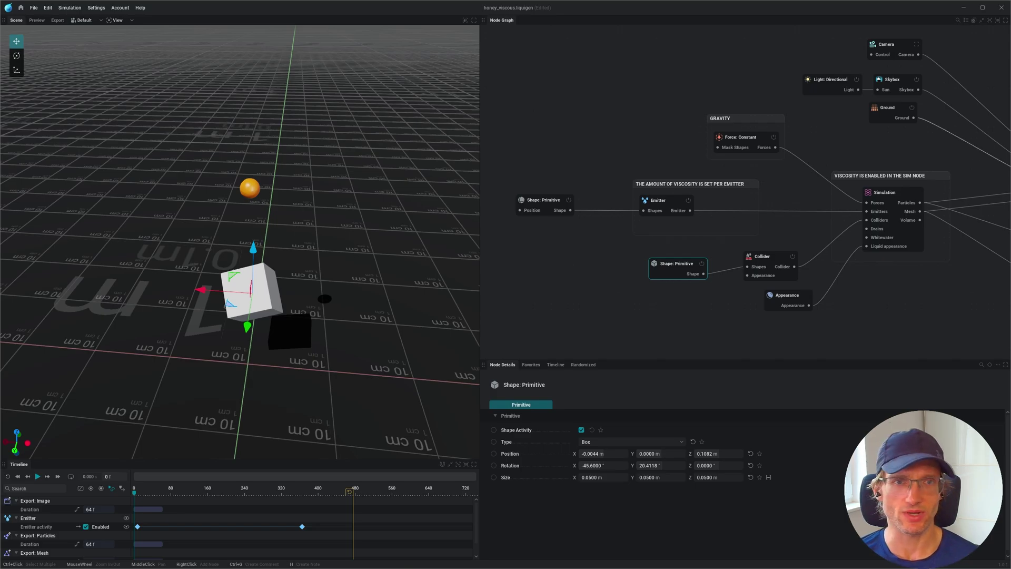
mouse_move(608, 241)
mouse_down()
mouse_move(608, 264)
mouse_move(589, 261)
mouse_move(625, 291)
mouse_up()
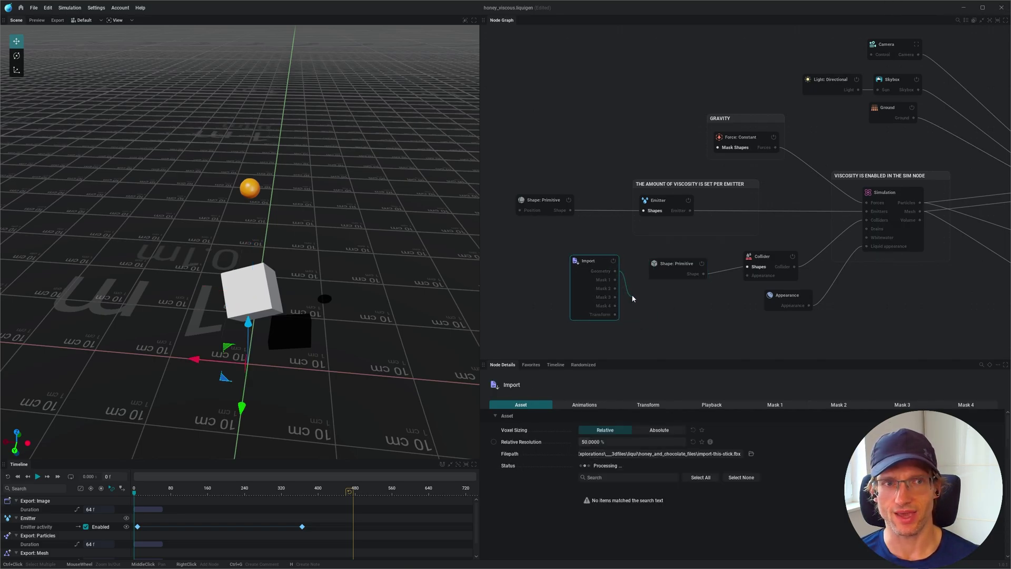
Connect the Import node's Geometry output to the Collider's Shapes input and inspect the dippers.
drag(665, 252, 666, 251)
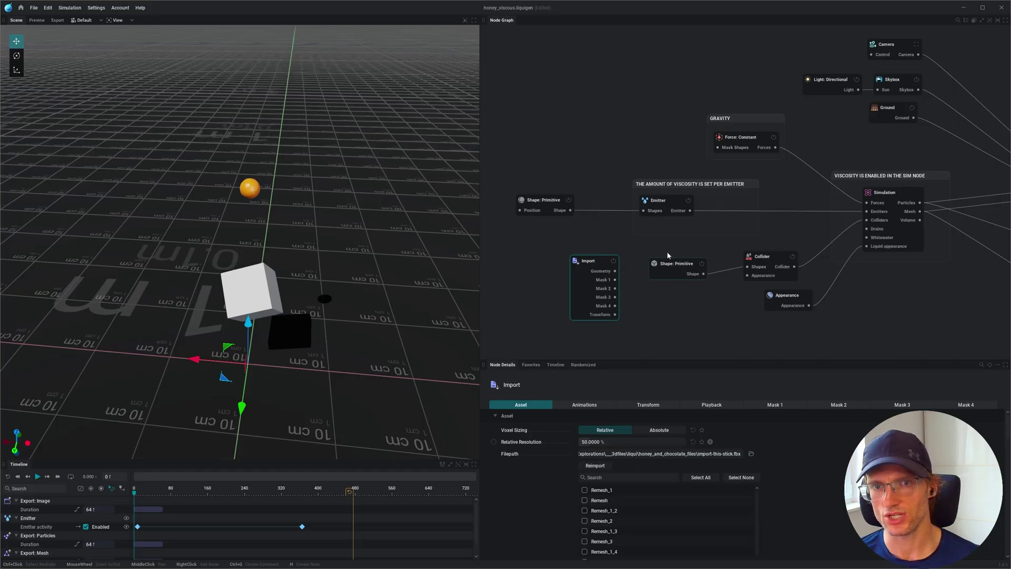
drag(614, 271, 645, 317)
drag(729, 287, 672, 269)
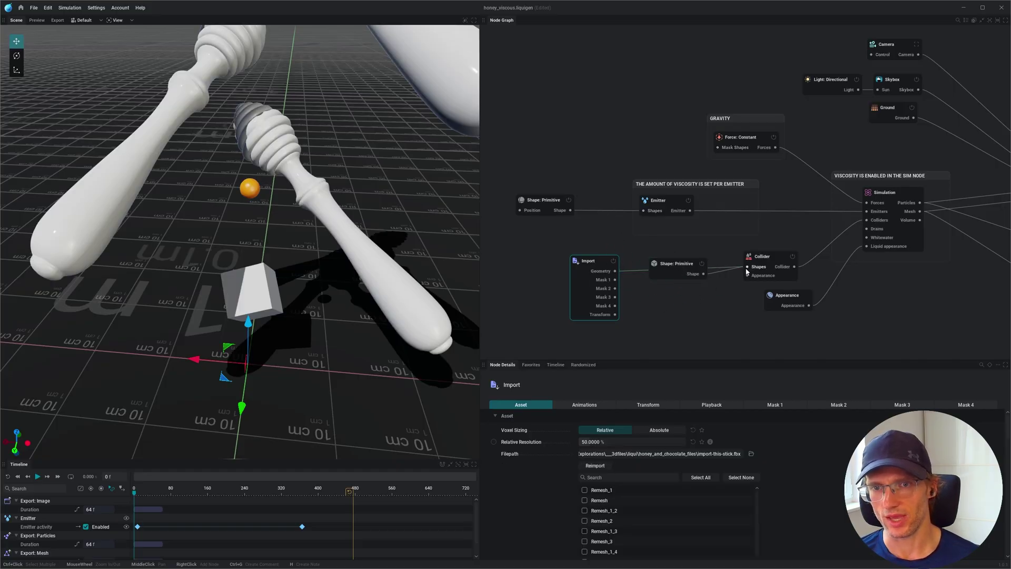
mouse_move(308, 189)
mouse_down()
mouse_move(329, 172)
mouse_move(340, 198)
mouse_up()
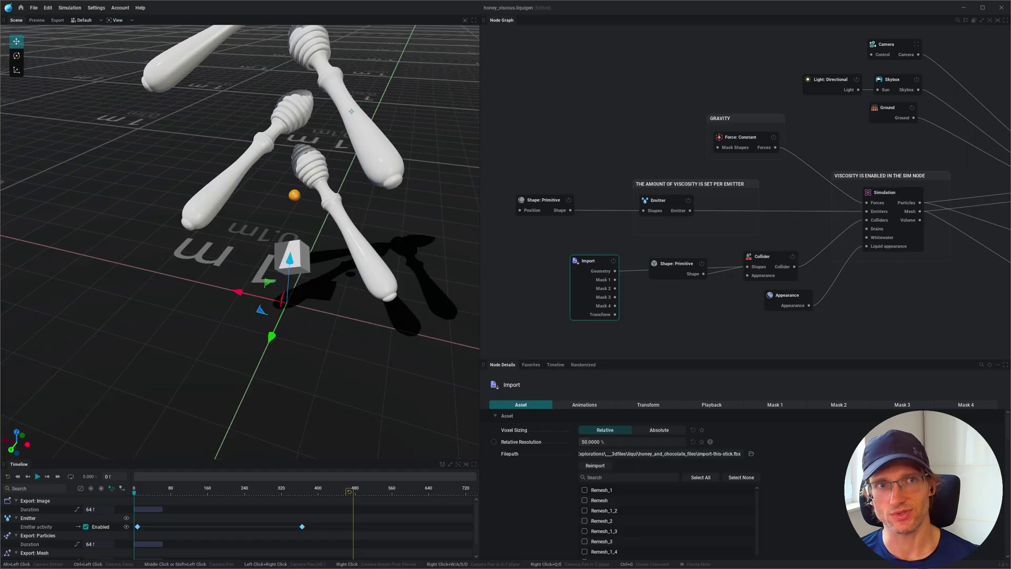
mouse_move(325, 83)
mouse_down()
mouse_move(315, 175)
mouse_move(327, 226)
mouse_up()
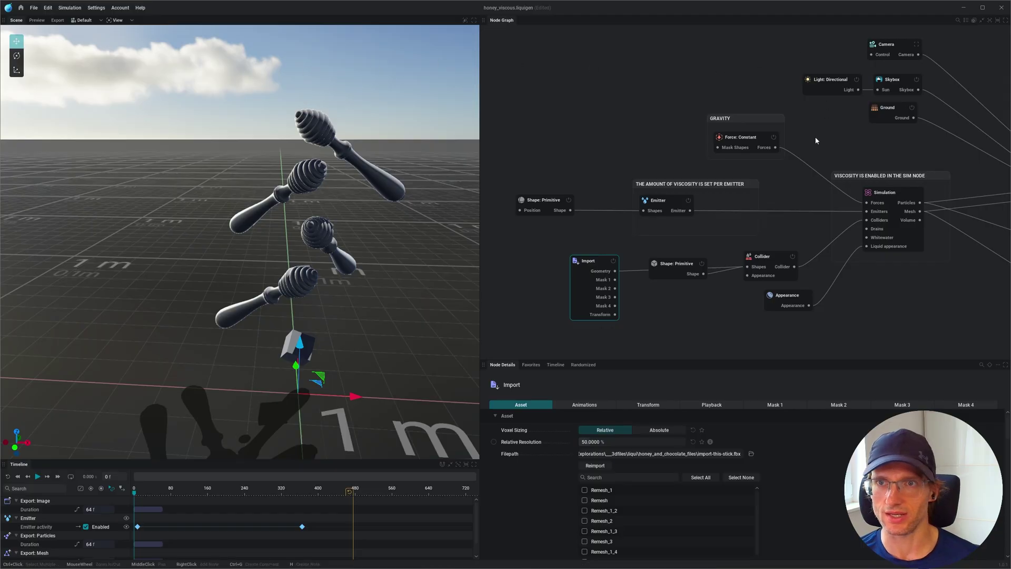
middle_drag(868, 93, 817, 100)
click(840, 93)
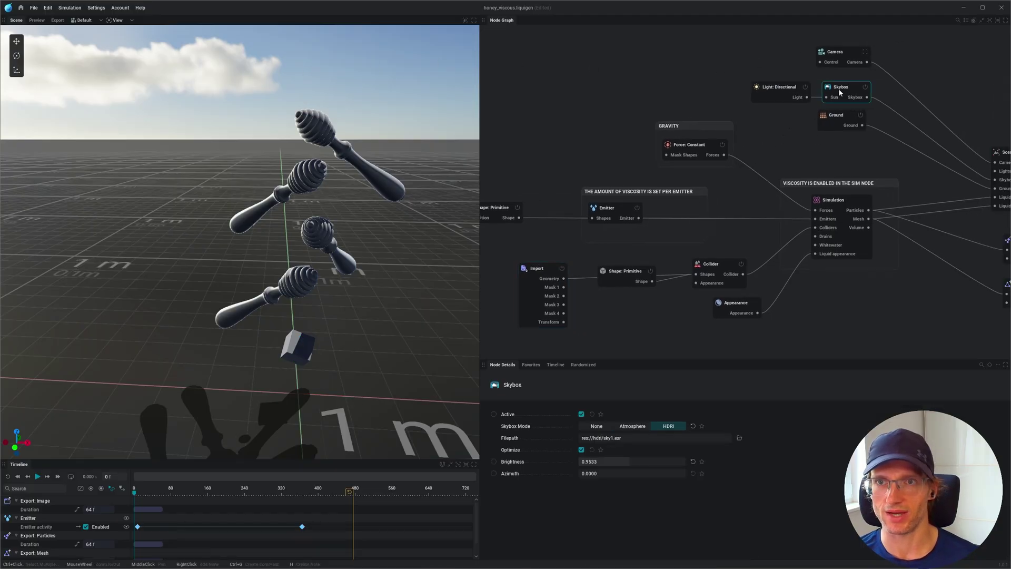
Turn the directional light's azimuth to 28.8° so the dippers are lit.
click(782, 88)
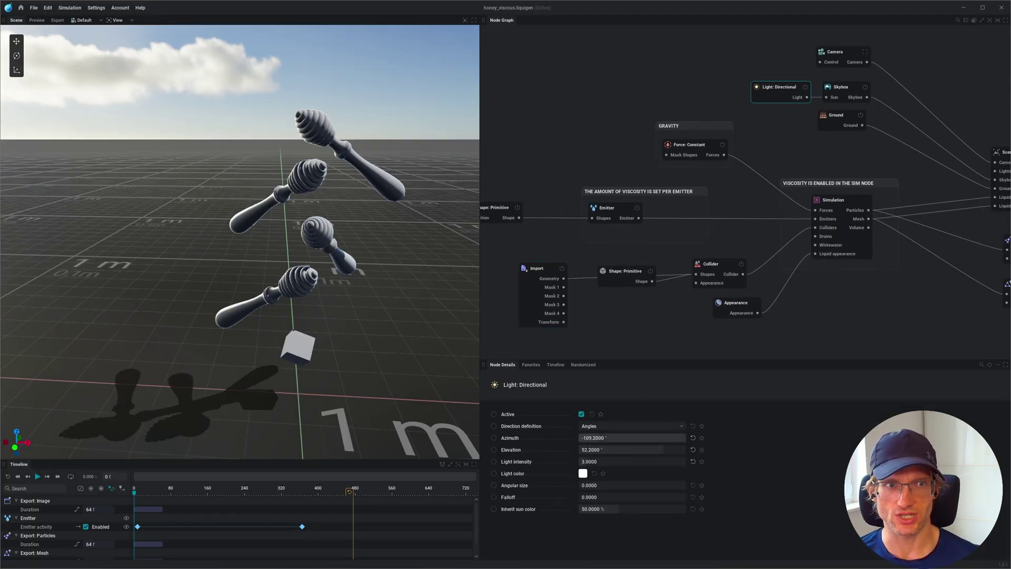
drag(589, 440, 656, 439)
right_drag(317, 248, 337, 249)
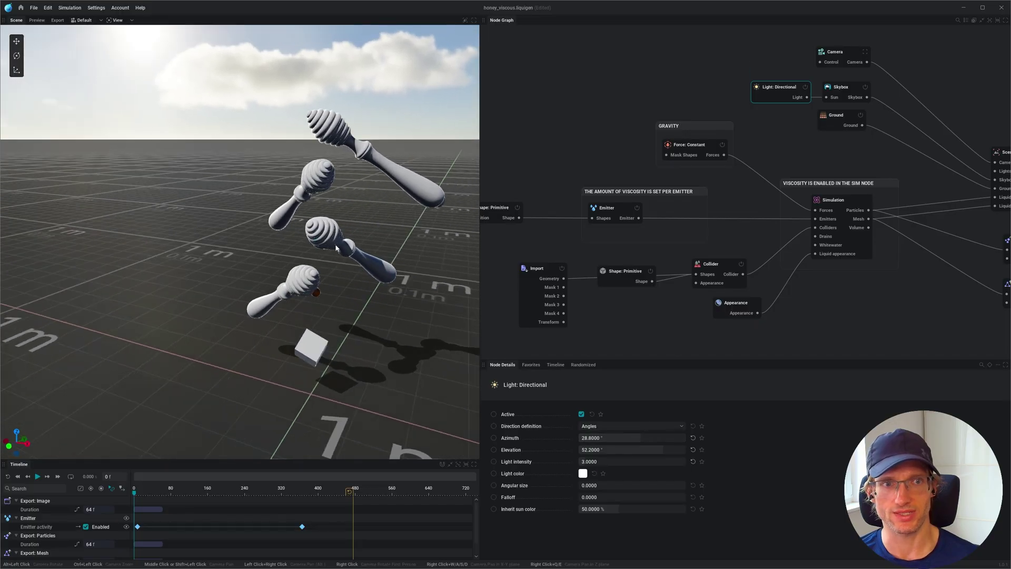
Disable the cube collider shape and make the emitter sphere visible.
click(634, 274)
key(h)
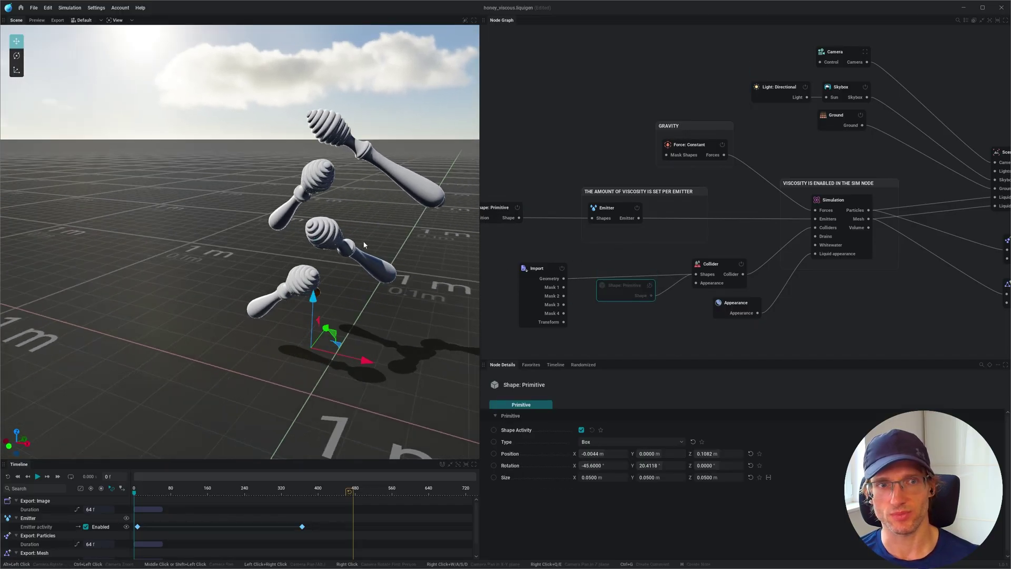
key(f)
click(624, 214)
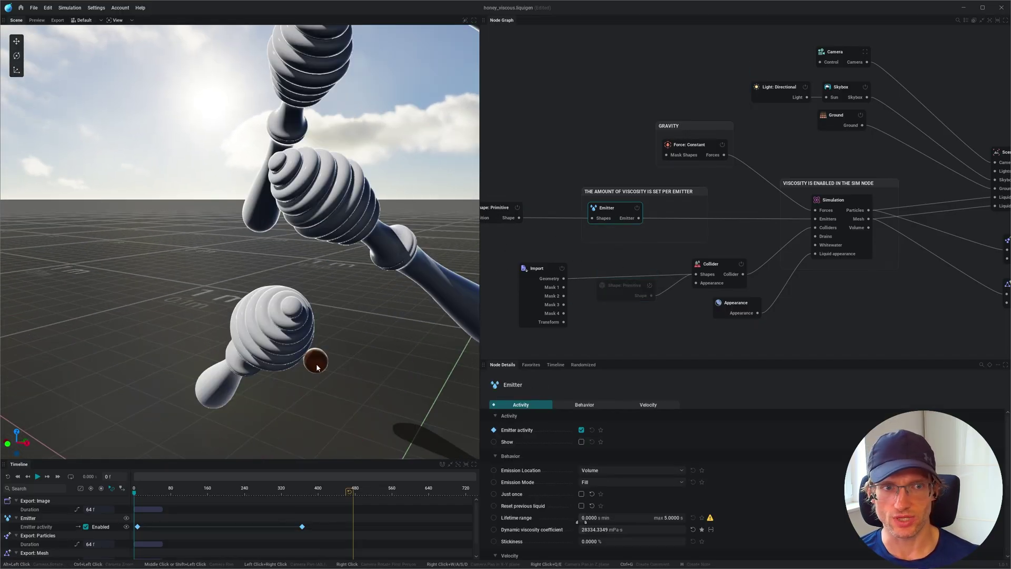
click(582, 443)
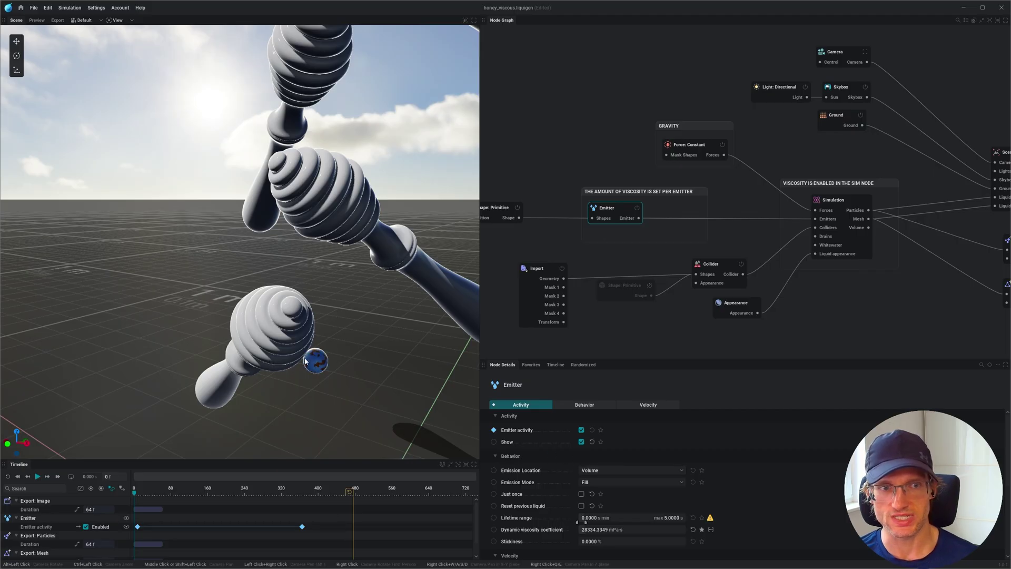
Set the emitter sphere radius to 0.02 and lift it high above the dippers.
drag(652, 360, 652, 211)
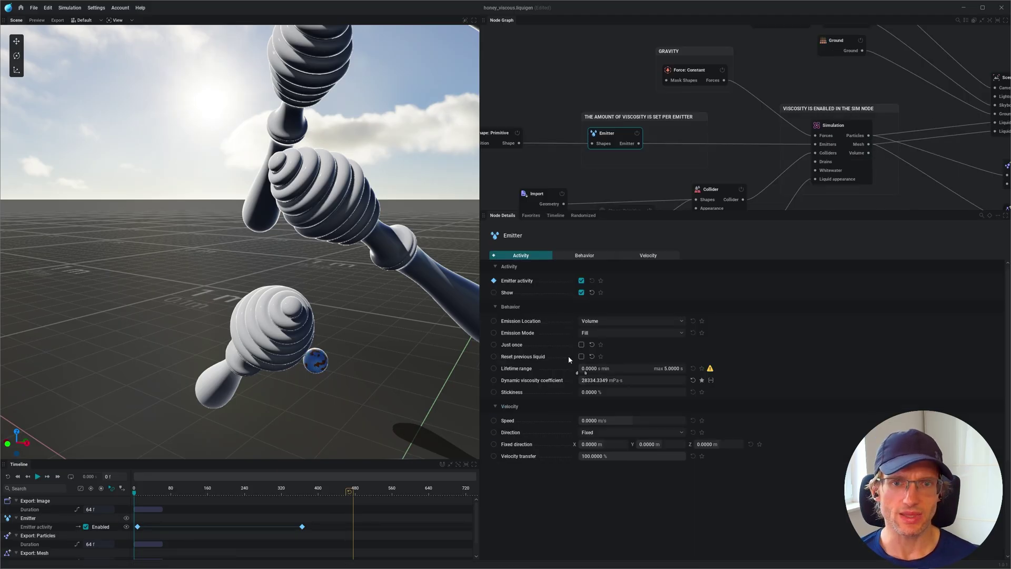
click(561, 147)
text(.02)
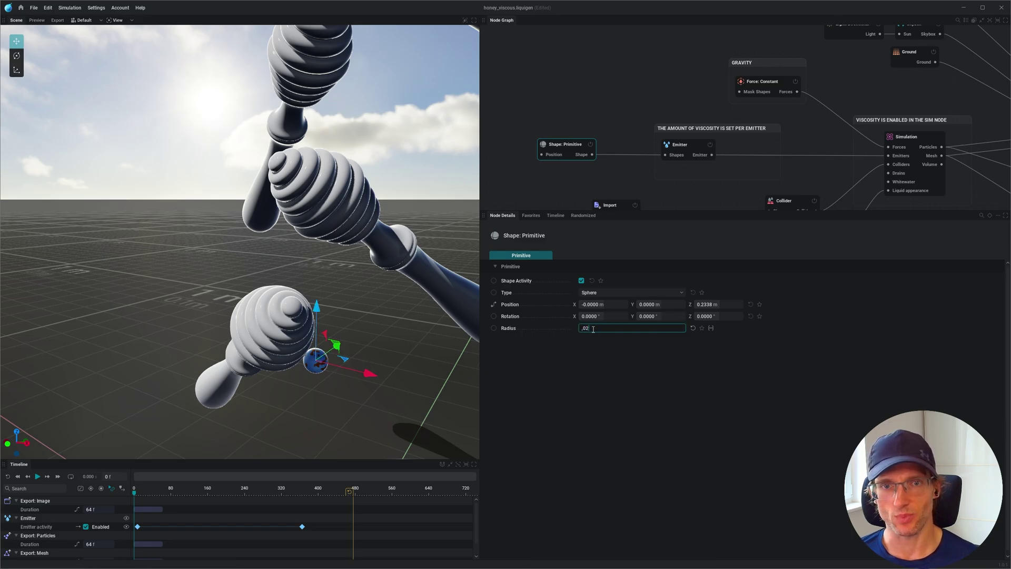
key(Return)
drag(318, 324, 335, 182)
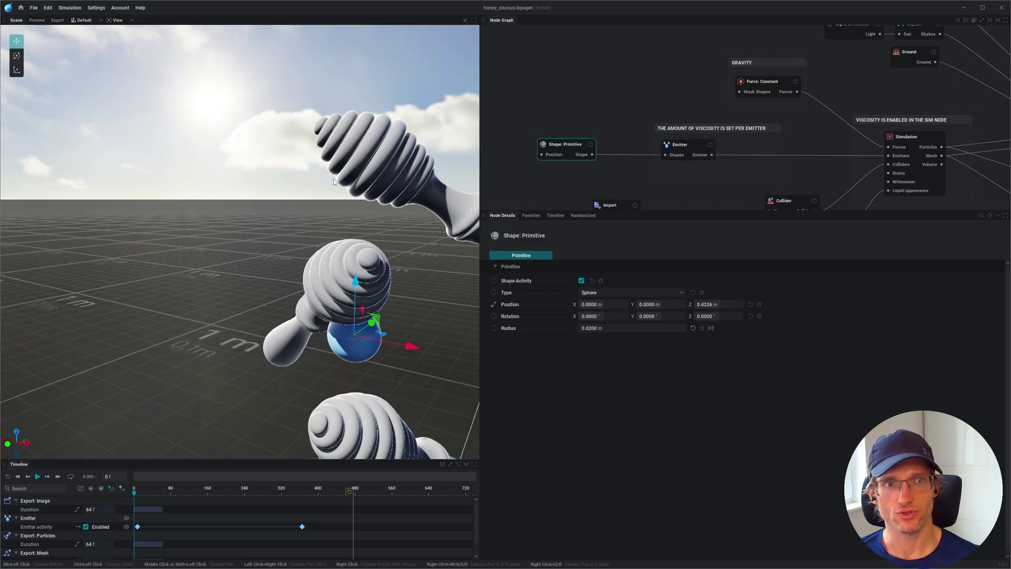
drag(360, 290, 358, 90)
mouse_move(236, 174)
alt+mouse_down()
mouse_move(339, 179)
mouse_move(298, 206)
alt+mouse_up()
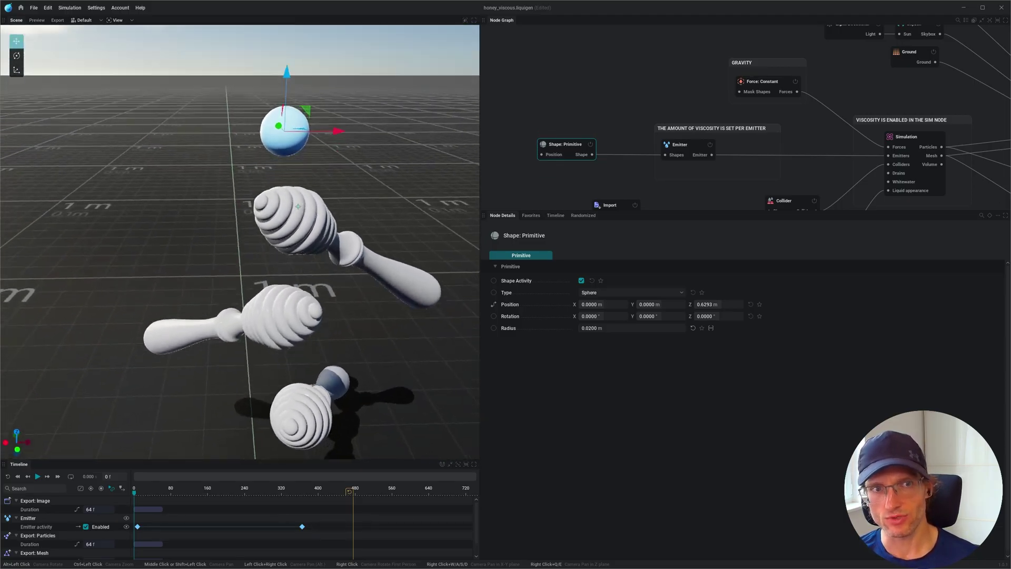
mouse_move(298, 206)
alt+mouse_down()
mouse_move(293, 145)
mouse_move(269, 162)
mouse_move(241, 241)
alt+mouse_up()
scroll(294, 144, up, 2)
scroll(297, 140, up, 2)
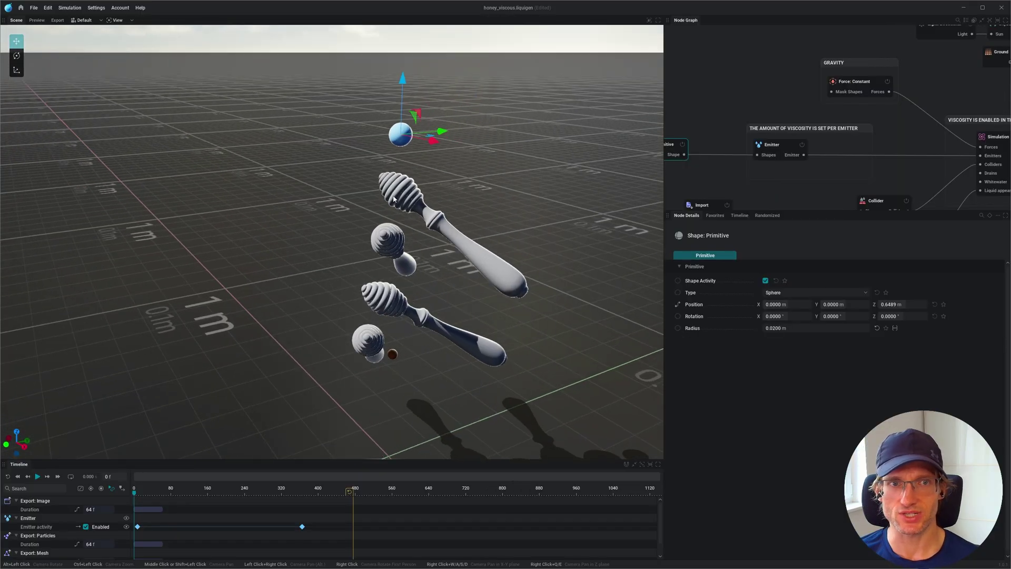
Shrink the emitter sphere to a 0.015 m radius and rearrange the panels.
mouse_move(240, 241)
alt+mouse_down()
mouse_move(449, 129)
mouse_move(418, 63)
mouse_move(378, 165)
mouse_move(397, 141)
mouse_move(391, 306)
alt+mouse_up()
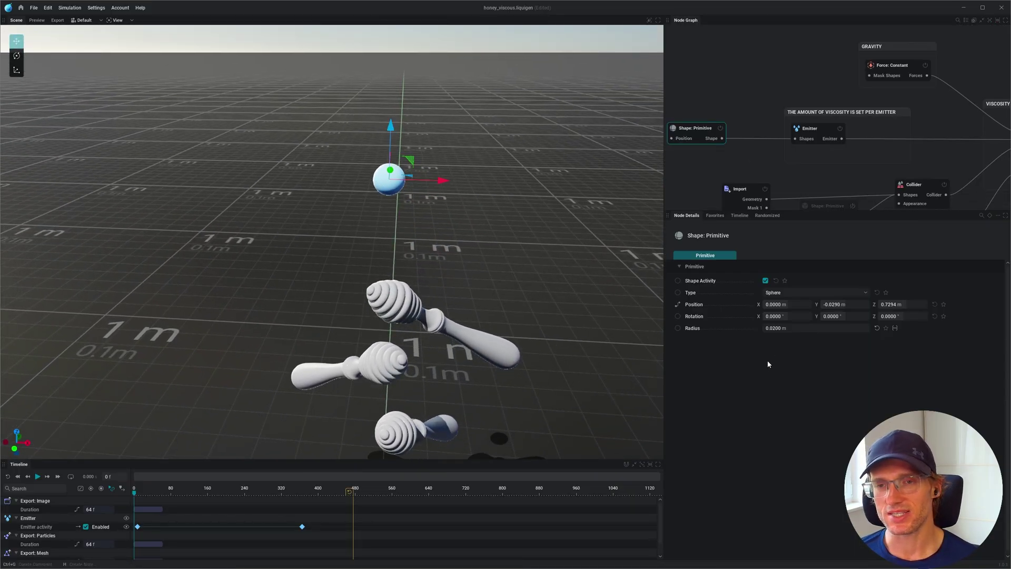
drag(790, 328, 733, 334)
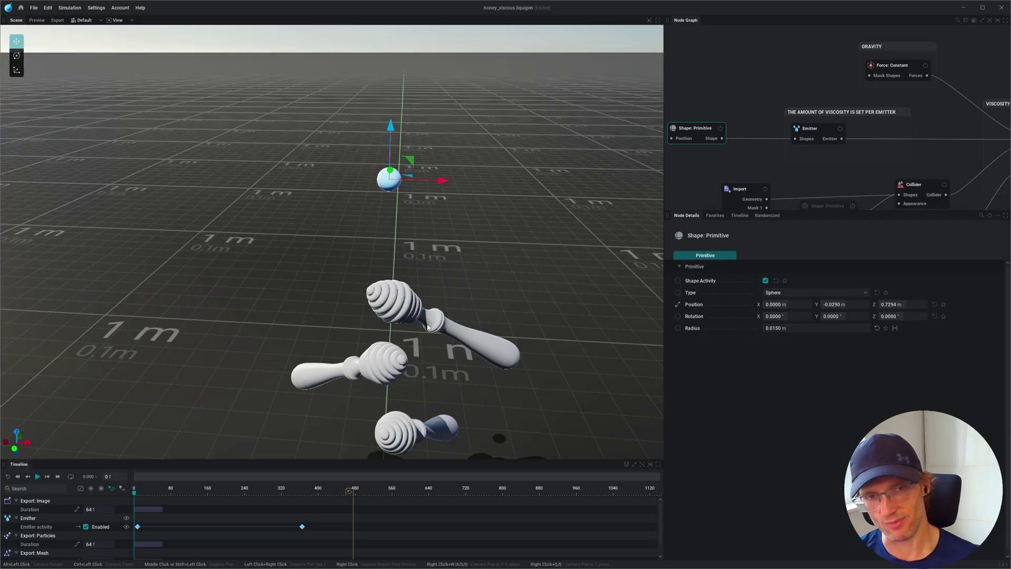
drag(427, 325, 781, 178)
drag(806, 213, 806, 352)
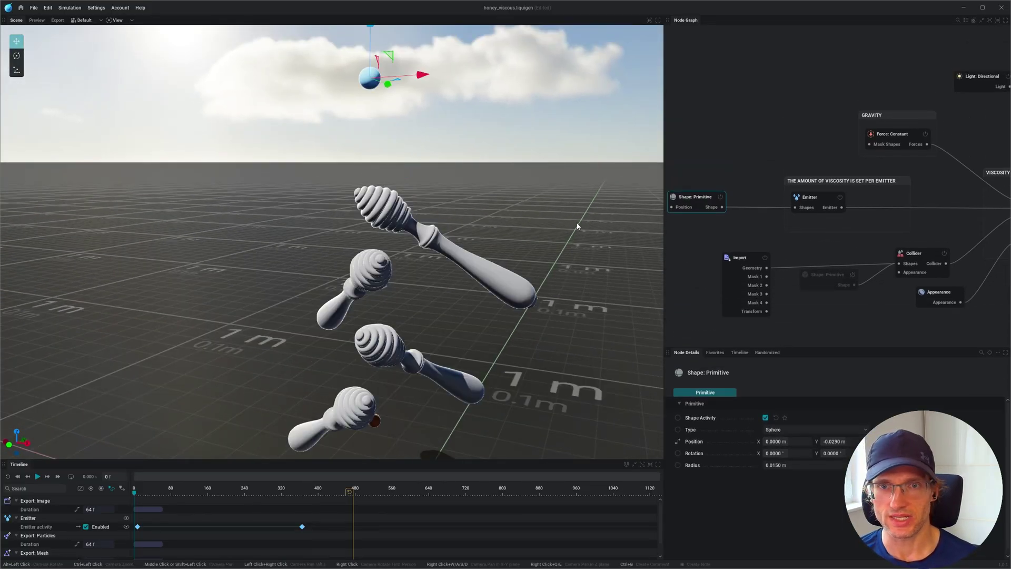
drag(663, 195, 450, 195)
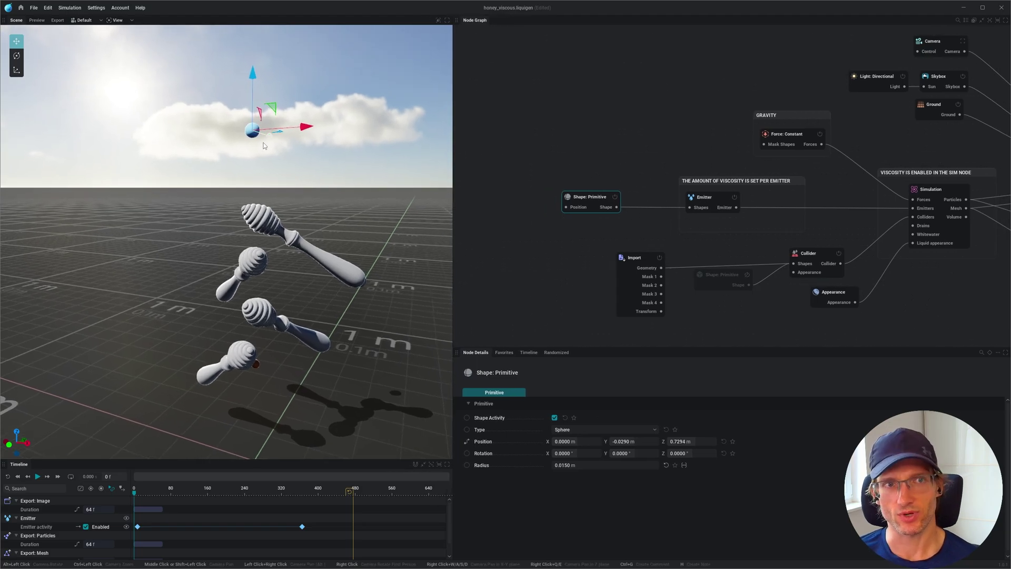
drag(450, 186, 514, 186)
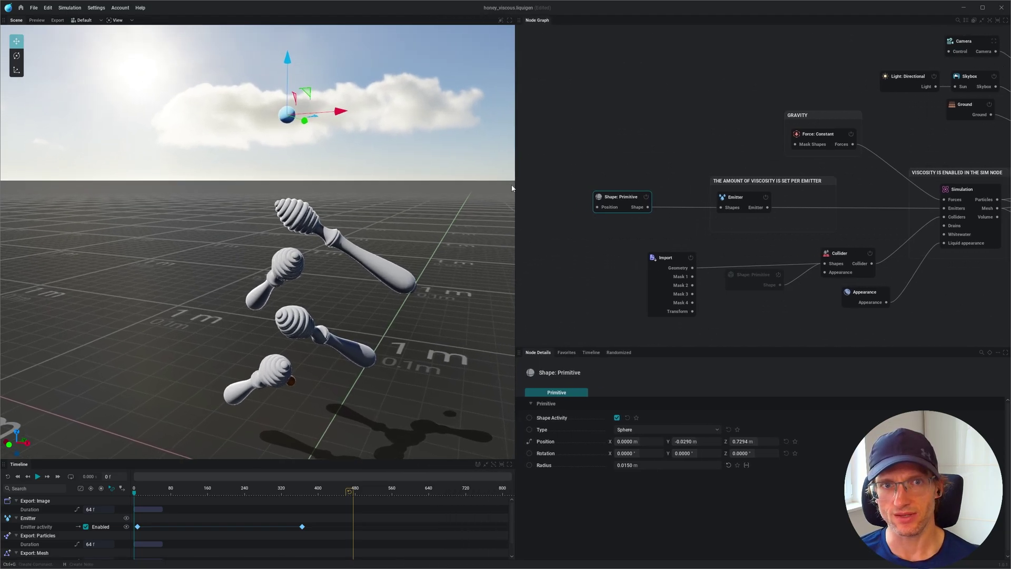
Give the emitter 30000 mPa·s dynamic viscosity, then bring up the Simulation node settings.
click(701, 201)
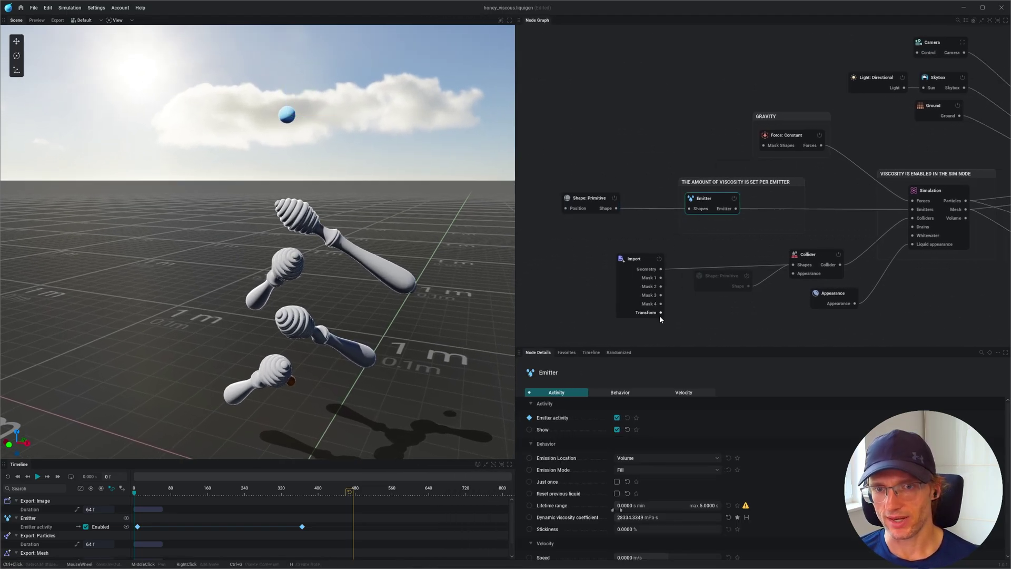
drag(676, 346, 626, 314)
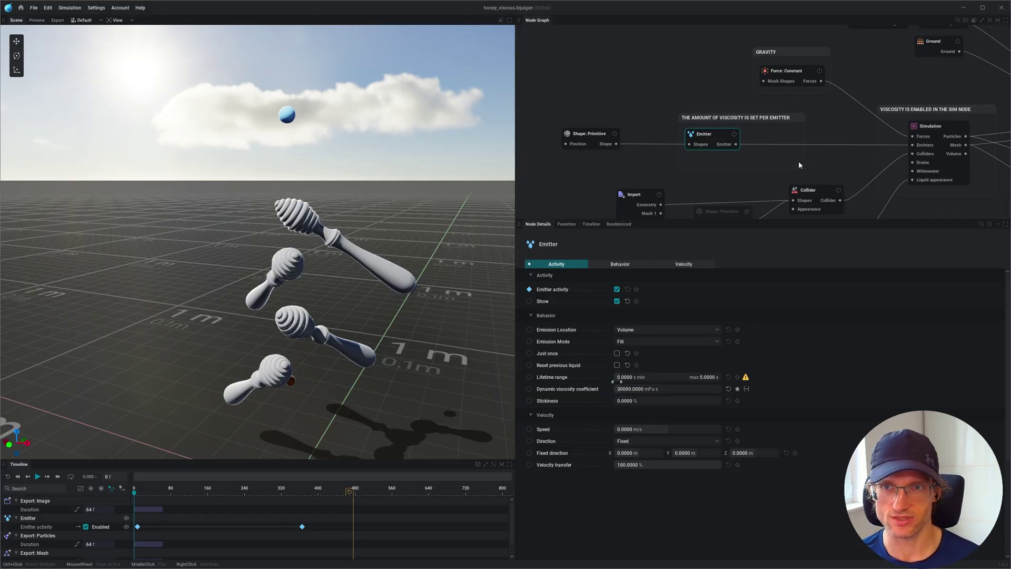
middle_drag(798, 165, 768, 165)
click(894, 127)
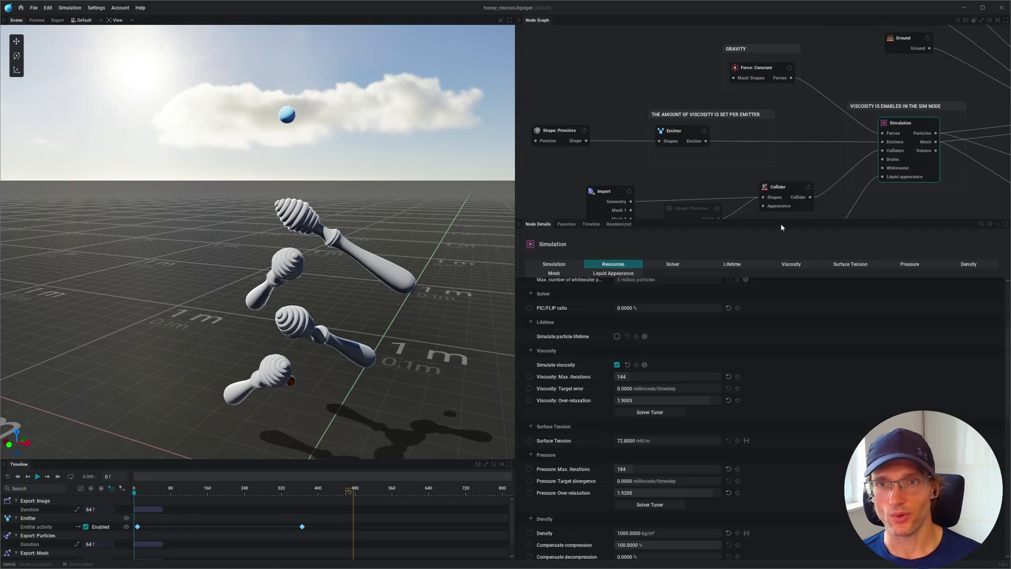
drag(781, 227, 781, 162)
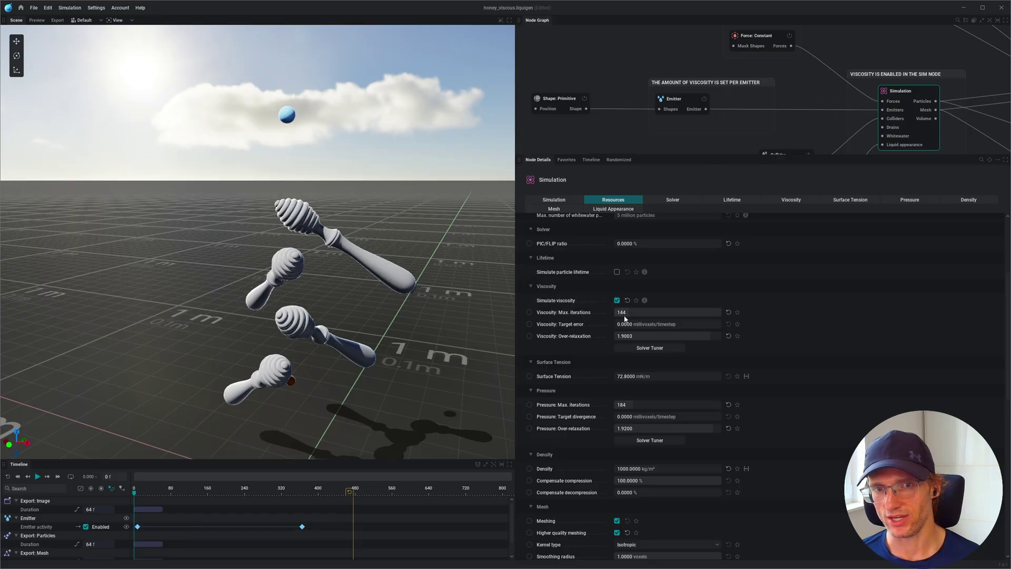
scroll(746, 354, up, 3)
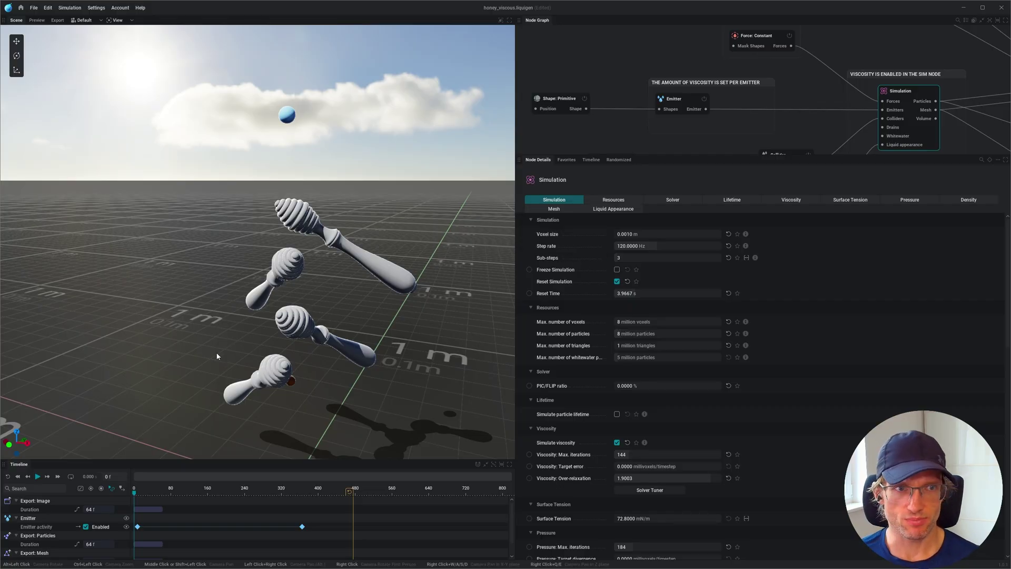
Play the honey simulation around the dippers and stop it at the triangle-limit warning.
click(37, 476)
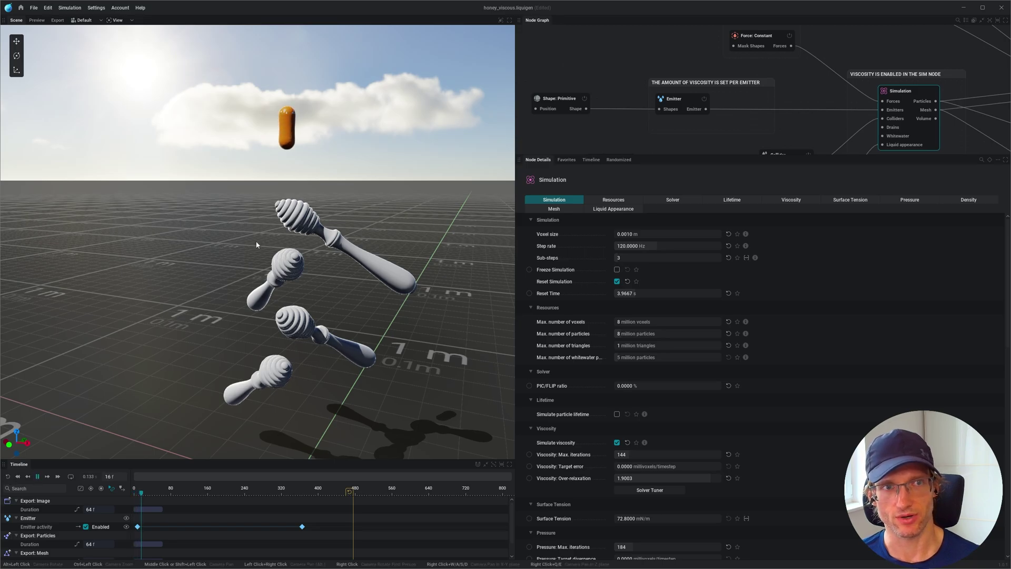
drag(260, 225, 256, 222)
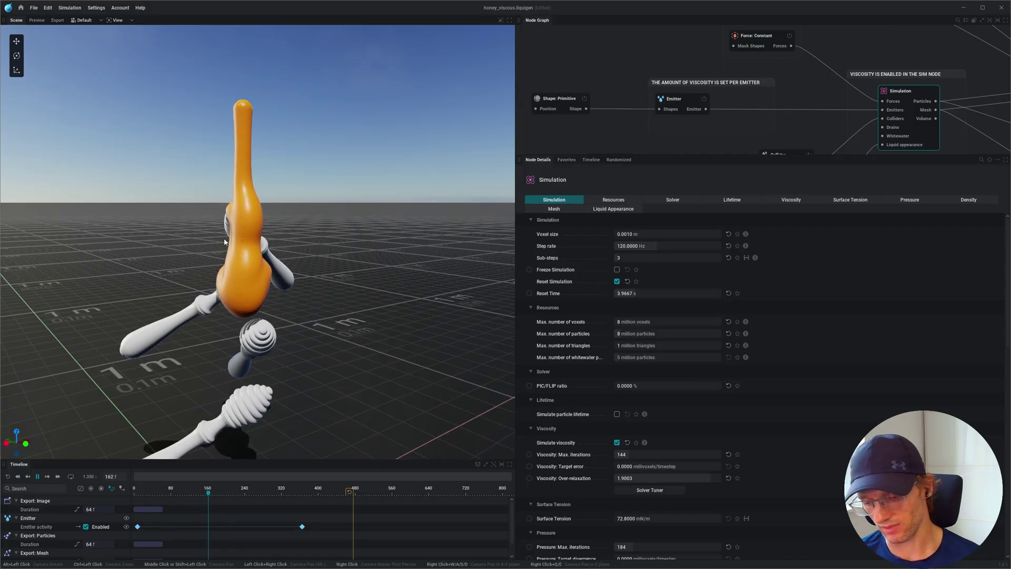
drag(239, 223, 216, 277)
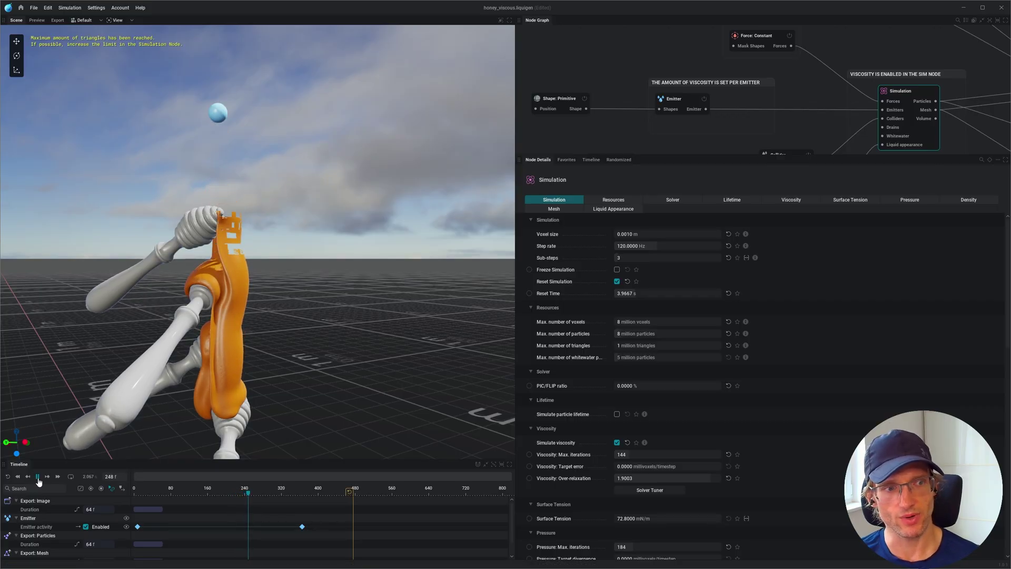
key(space)
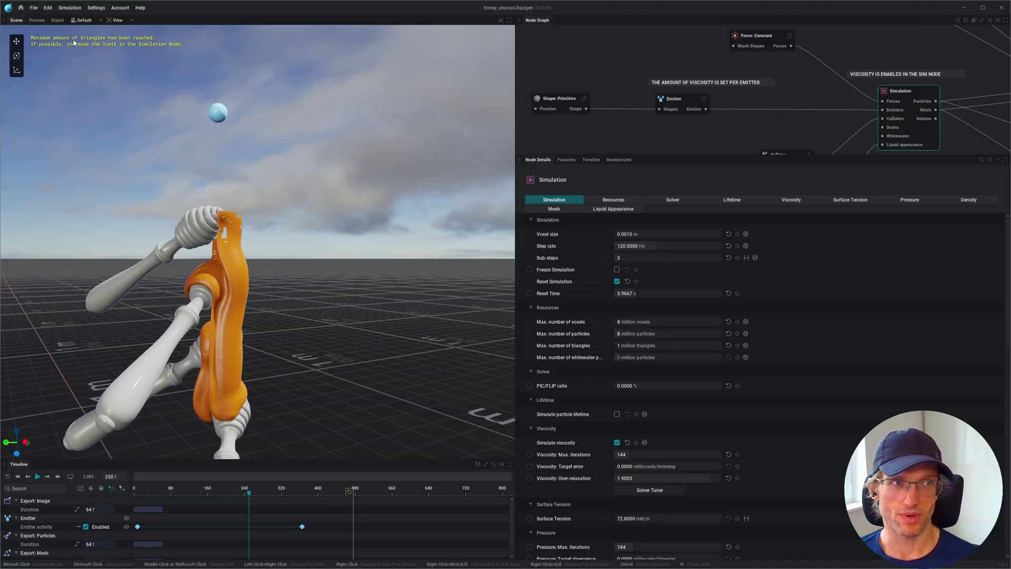
text(40)
Raise the particle and triangle limits to 40 million and replay the simulation.
key(Return)
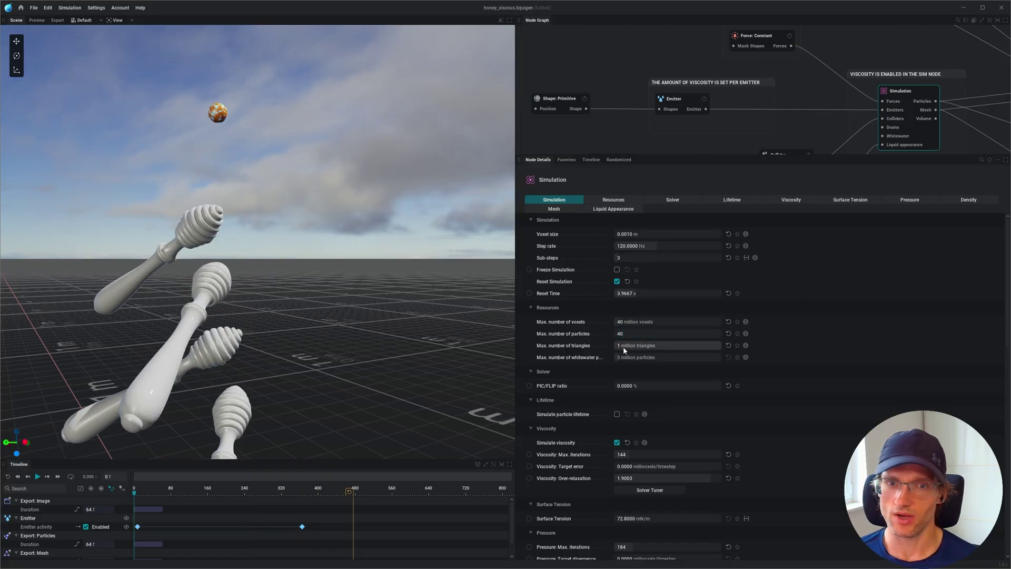
click(623, 346)
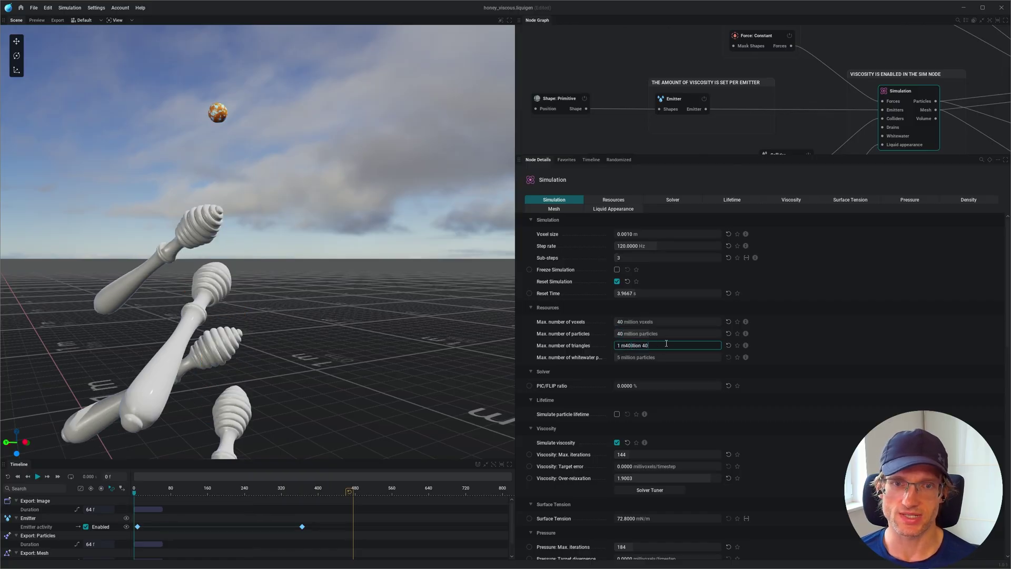
click(37, 477)
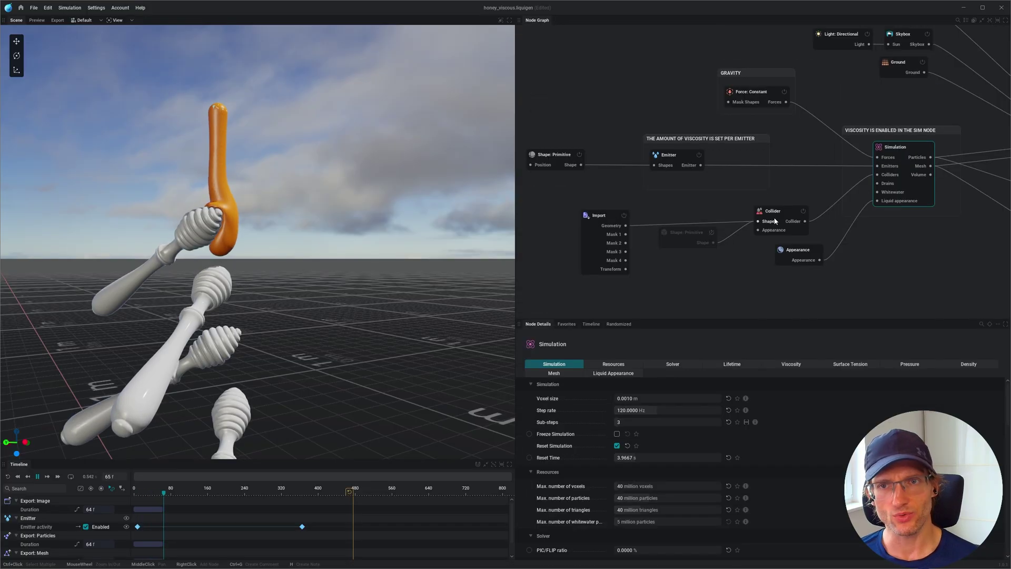
Give the Emitter 60000 mPa·s dynamic viscosity and 50% stickiness.
click(668, 155)
double_click(633, 489)
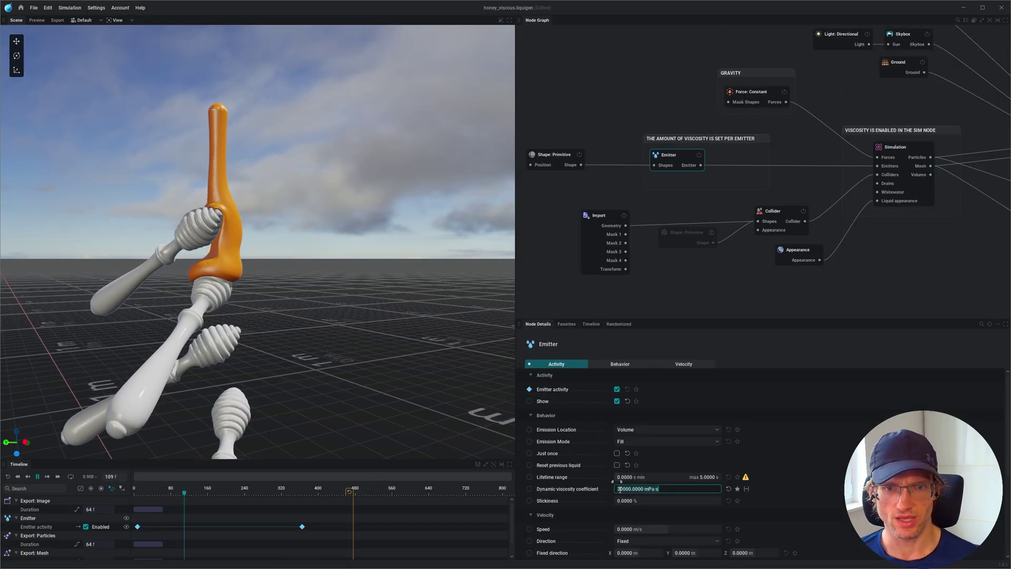
text(6)
key(Return)
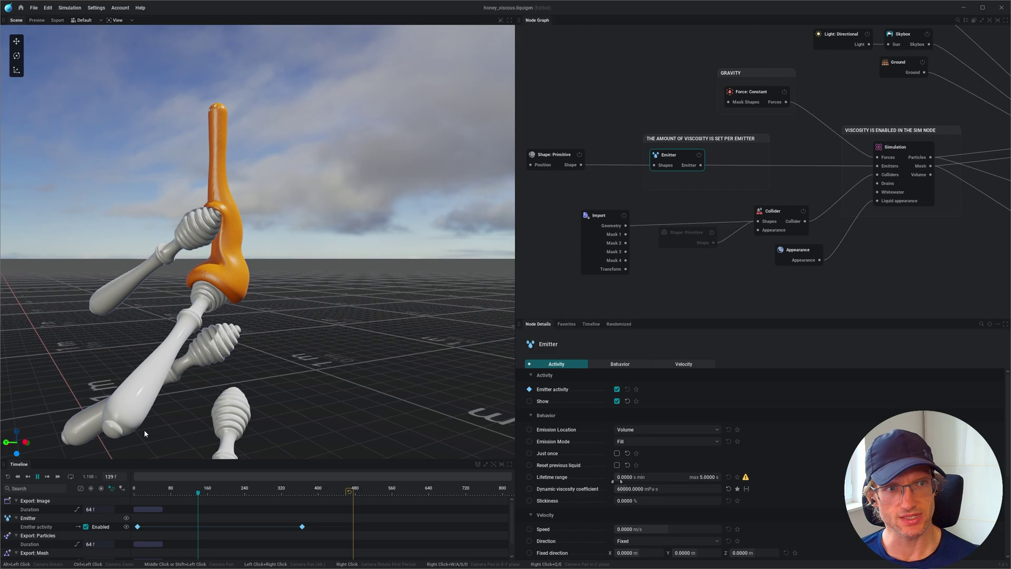
drag(628, 504, 667, 503)
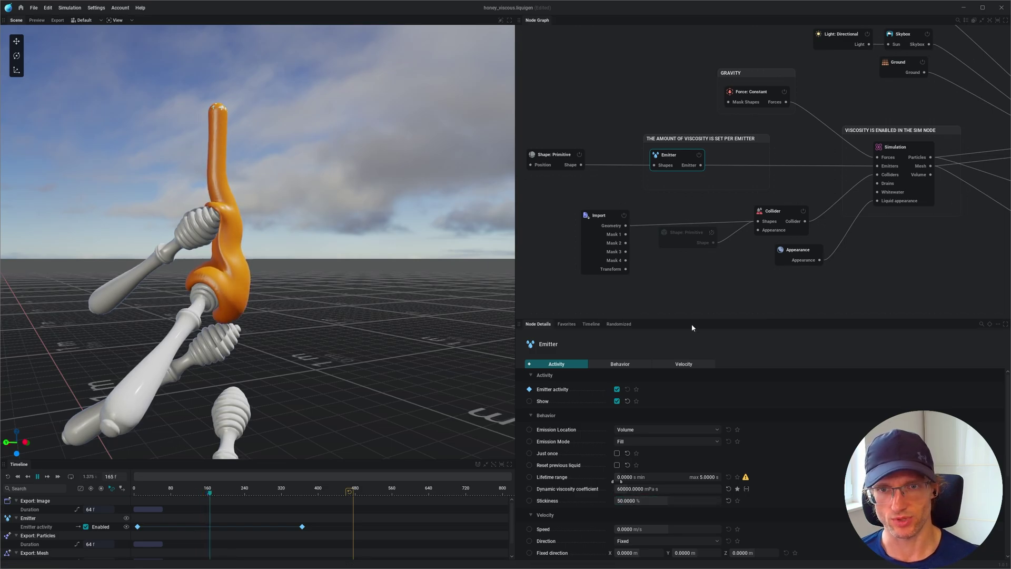
Set the Simulation node's sub-steps to 6.
click(843, 166)
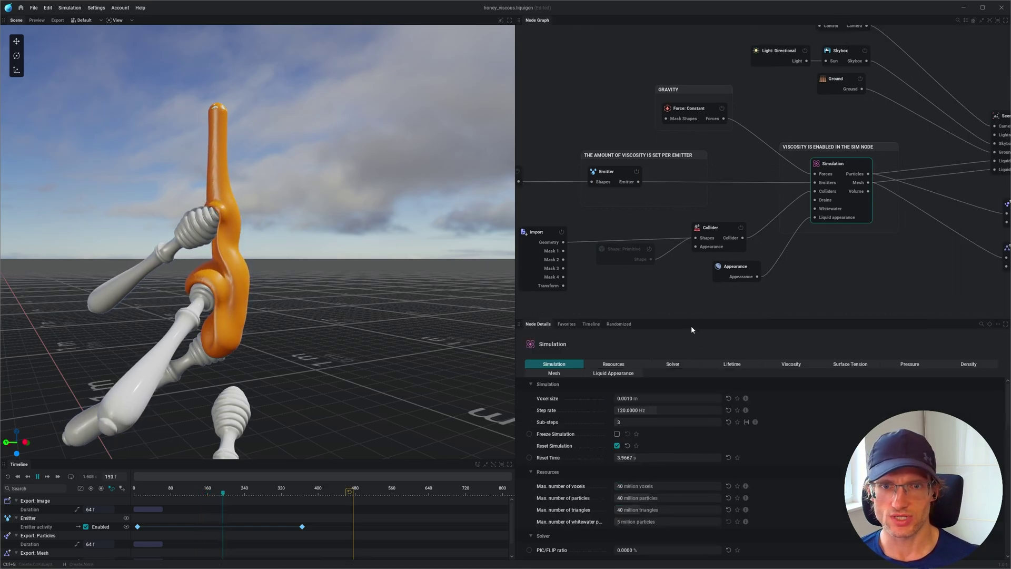
drag(697, 321, 686, 164)
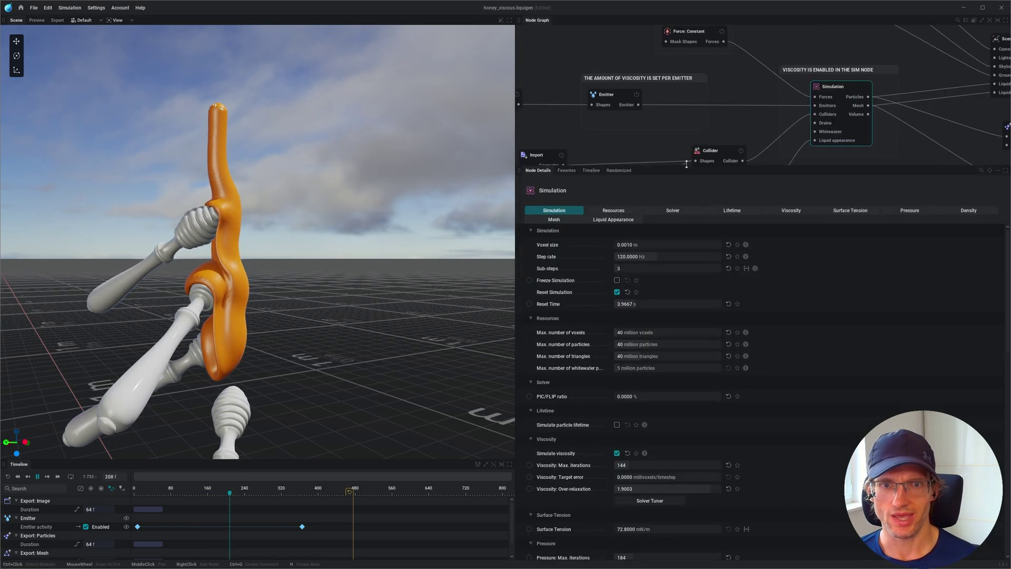
click(620, 268)
text(6)
key(Return)
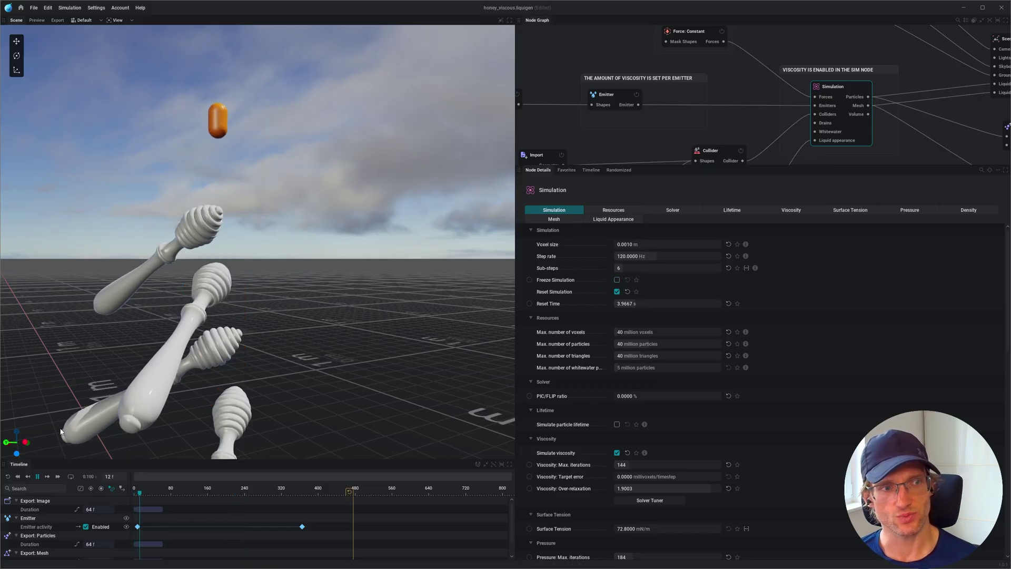
mouse_move(61, 431)
mouse_down()
mouse_move(203, 238)
mouse_move(216, 205)
mouse_up()
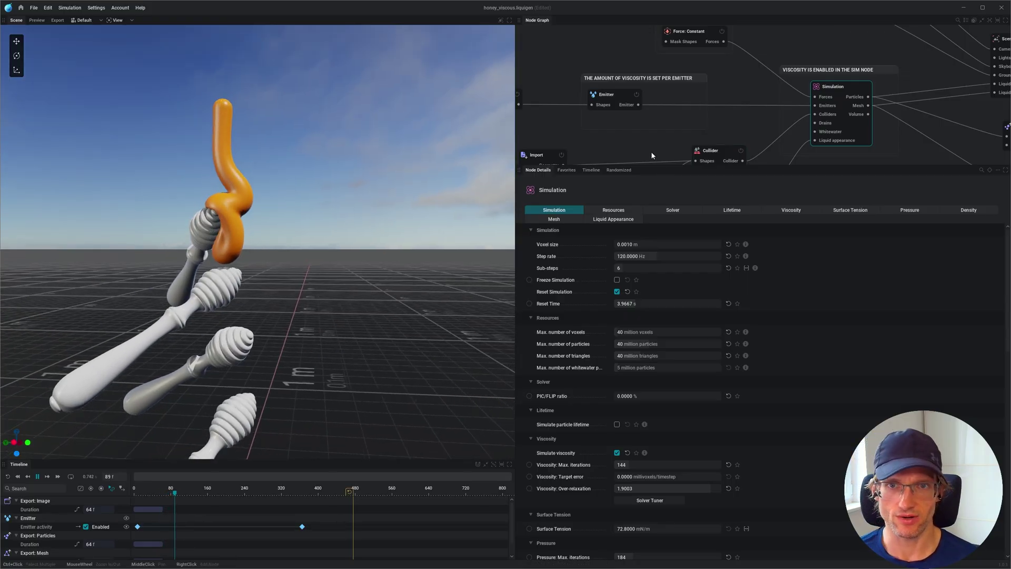
Change the Shape: Primitive sphere radius to 0.01 m.
drag(660, 167, 624, 328)
middle_drag(623, 243, 683, 205)
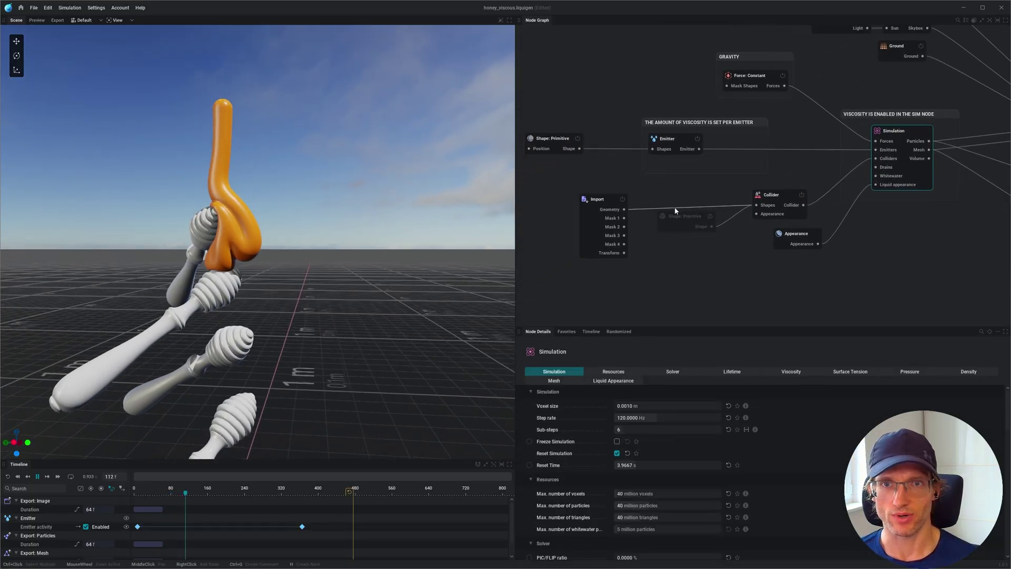
click(553, 139)
click(628, 443)
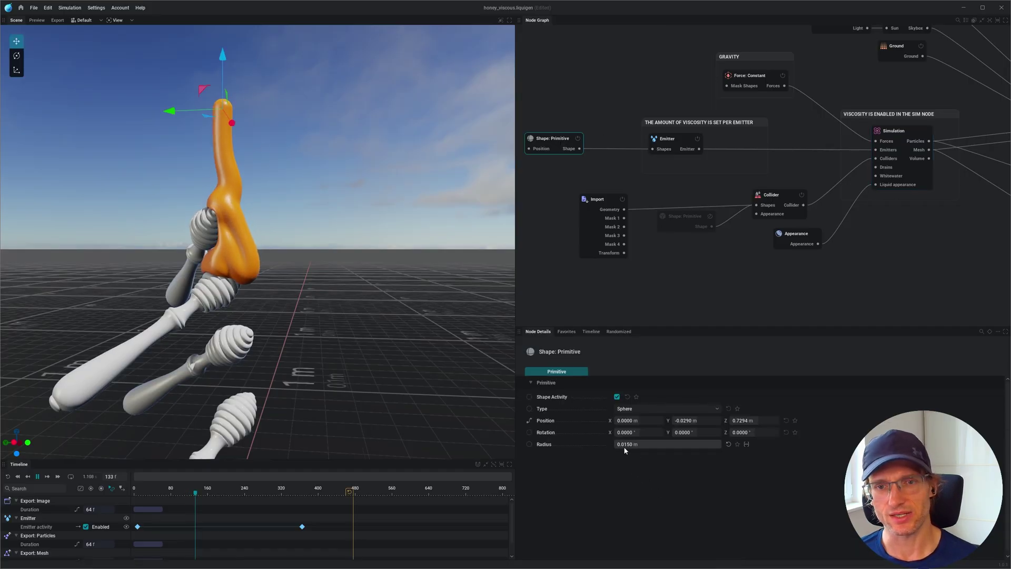
text(0.01)
key(Return)
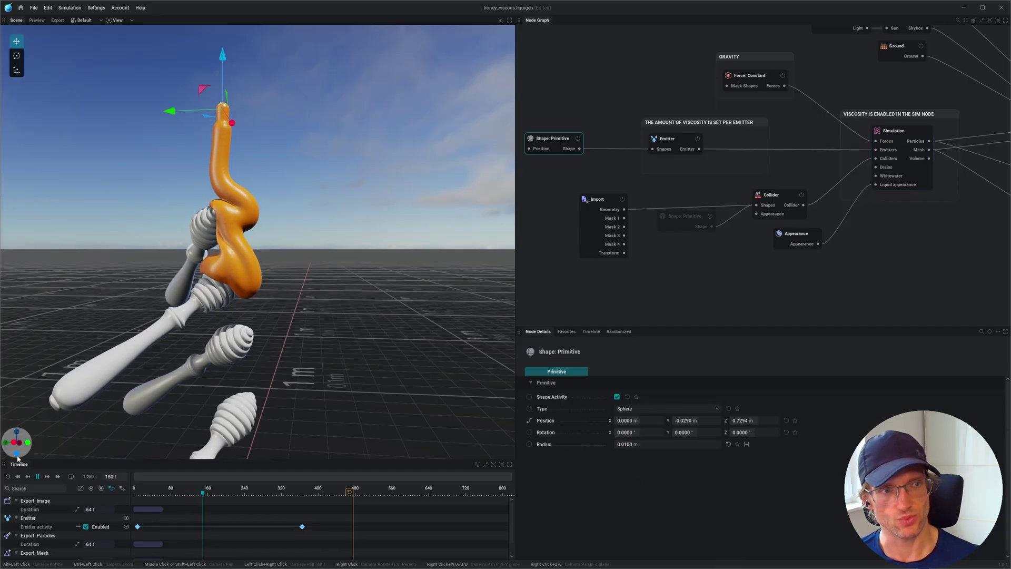
View the thinner stream up close and reselect the Simulation node.
right_drag(204, 250, 209, 196)
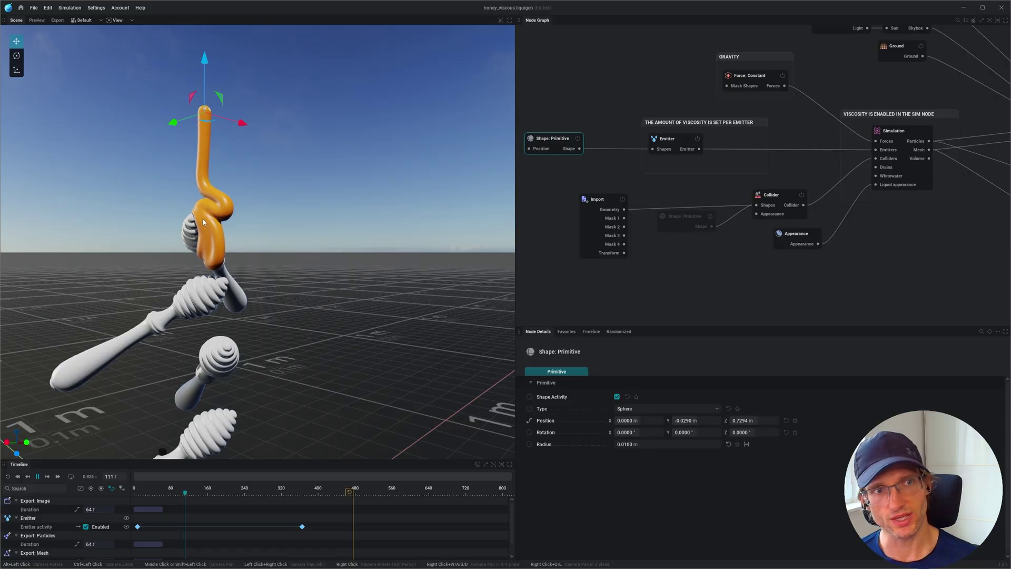
right_drag(217, 246, 202, 192)
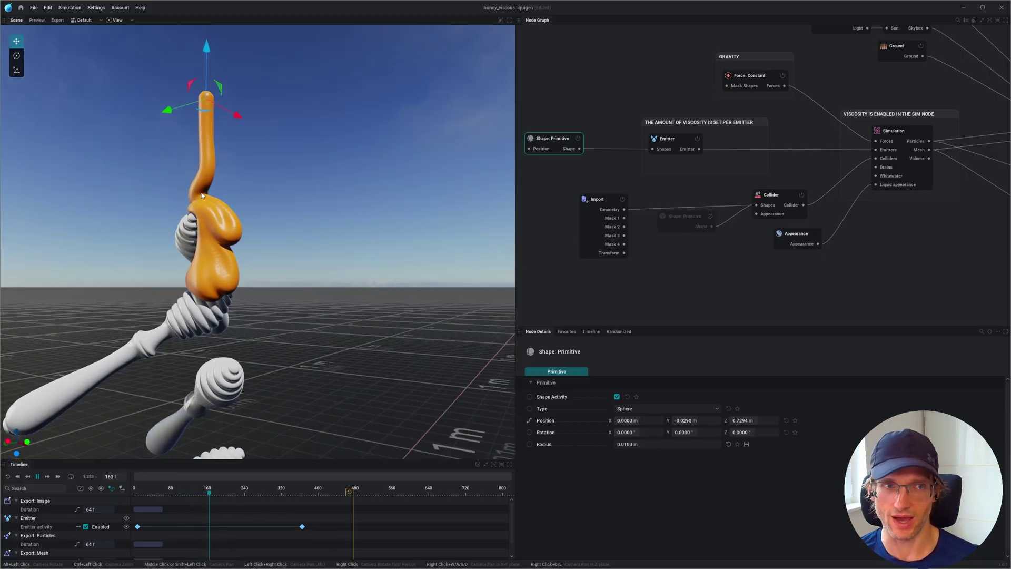
click(202, 218)
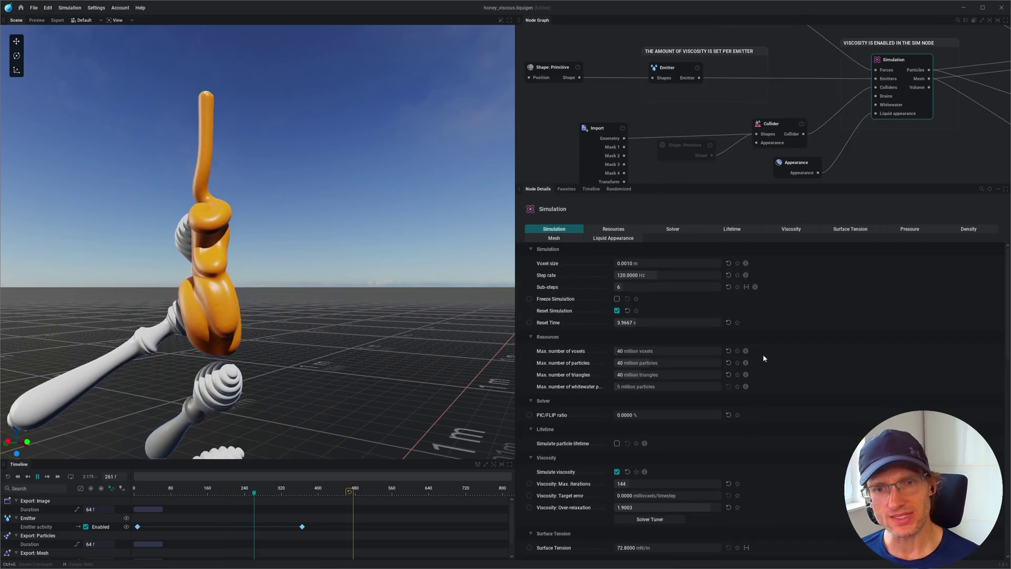
scroll(703, 406, down, 2)
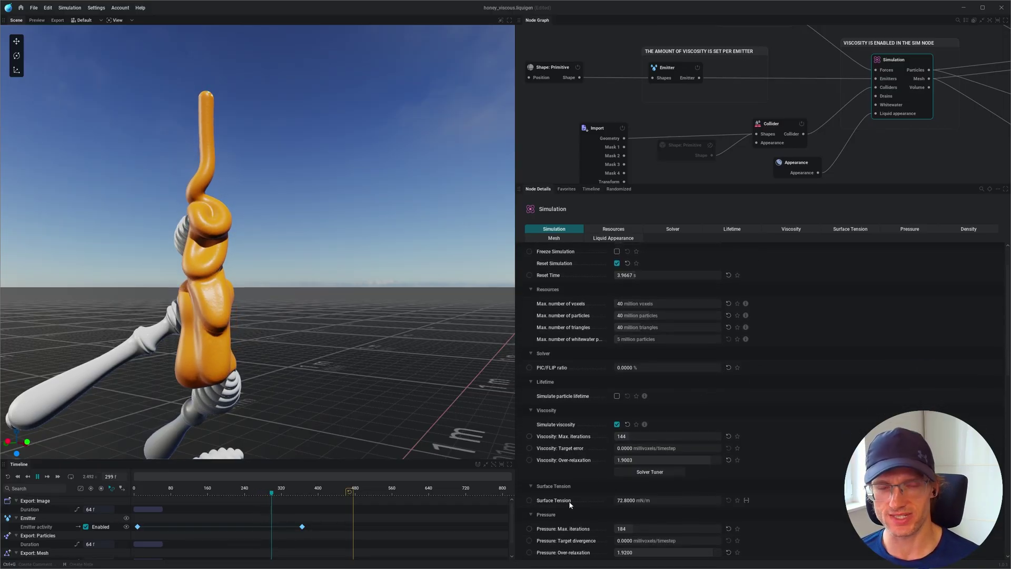
text(20)
Set surface tension to 20 mN/m and replay the simulation from frame one.
key(Return)
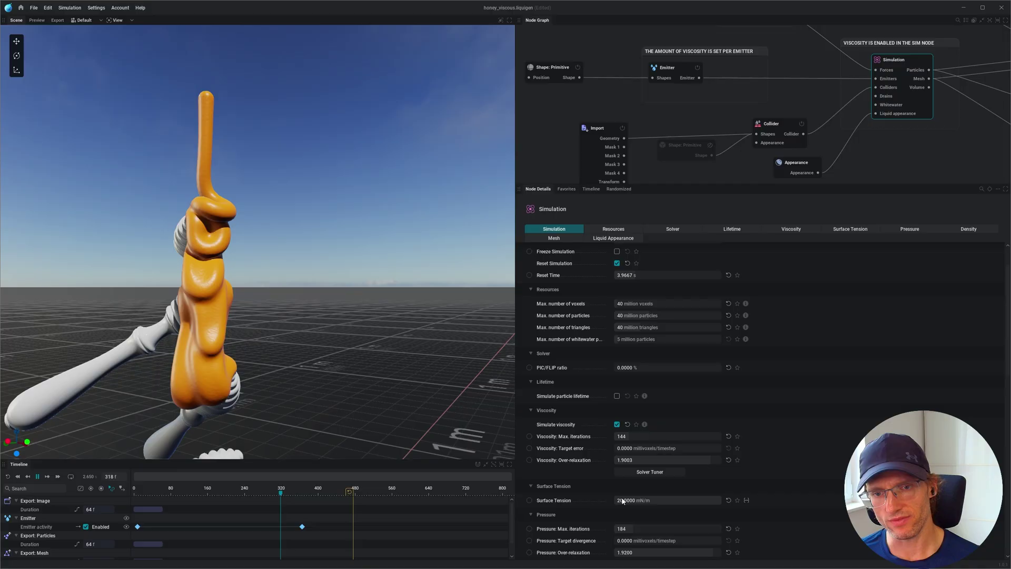
click(8, 476)
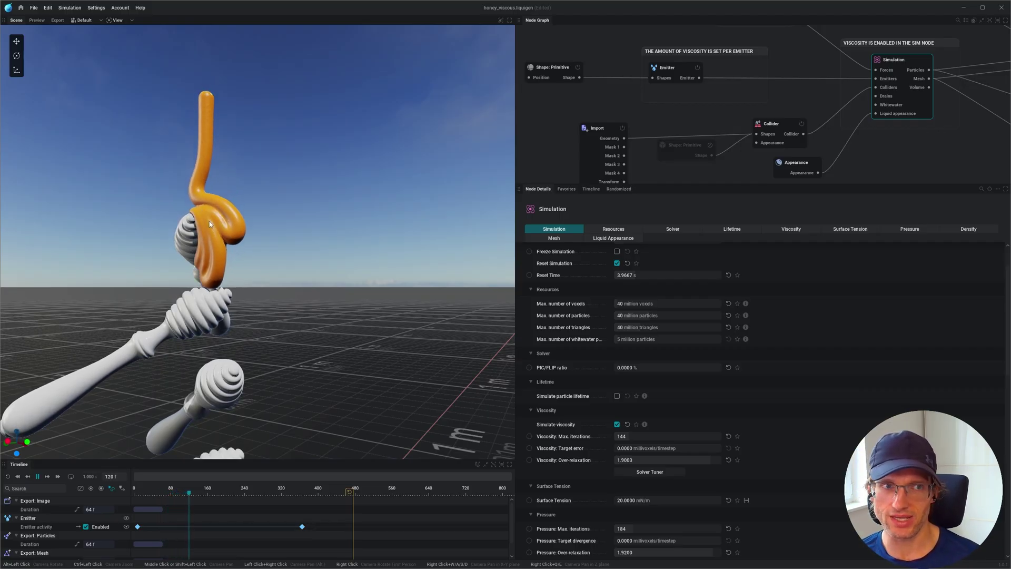
drag(200, 234, 200, 226)
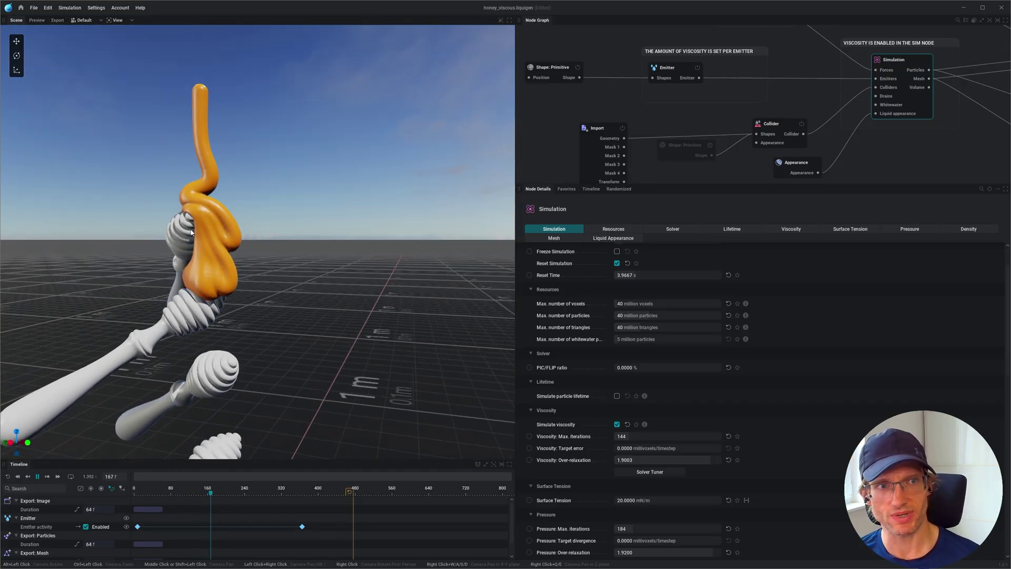
drag(190, 231, 260, 214)
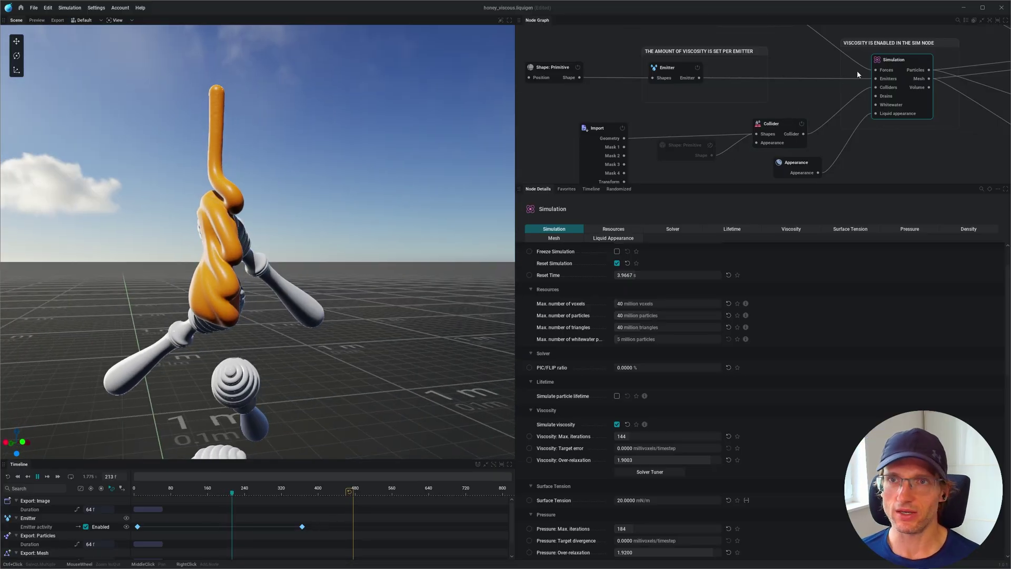
scroll(756, 389, up, 2)
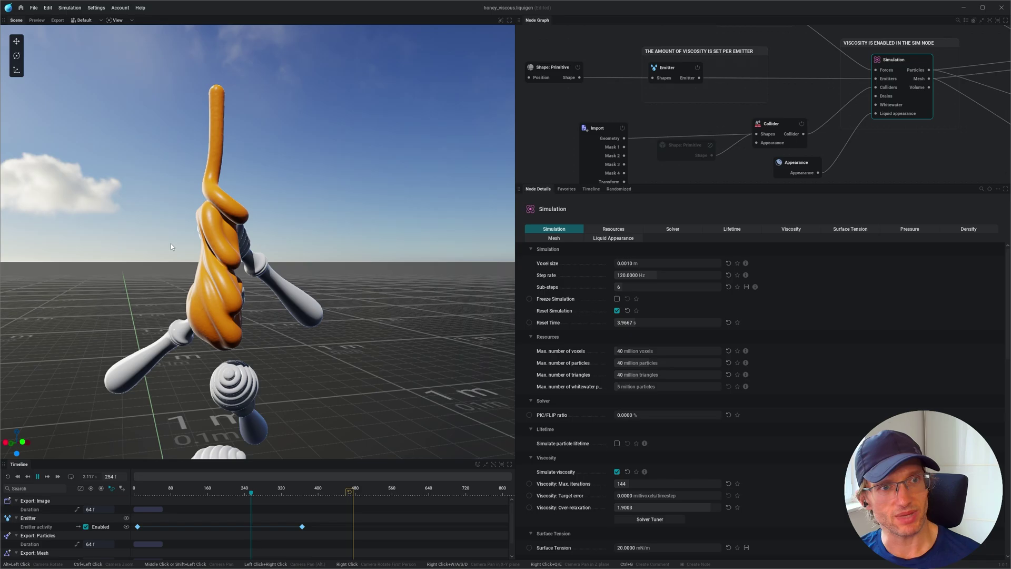
Orbit the view around the piled honey.
mouse_move(206, 332)
mouse_down()
mouse_move(223, 255)
mouse_move(183, 293)
mouse_up()
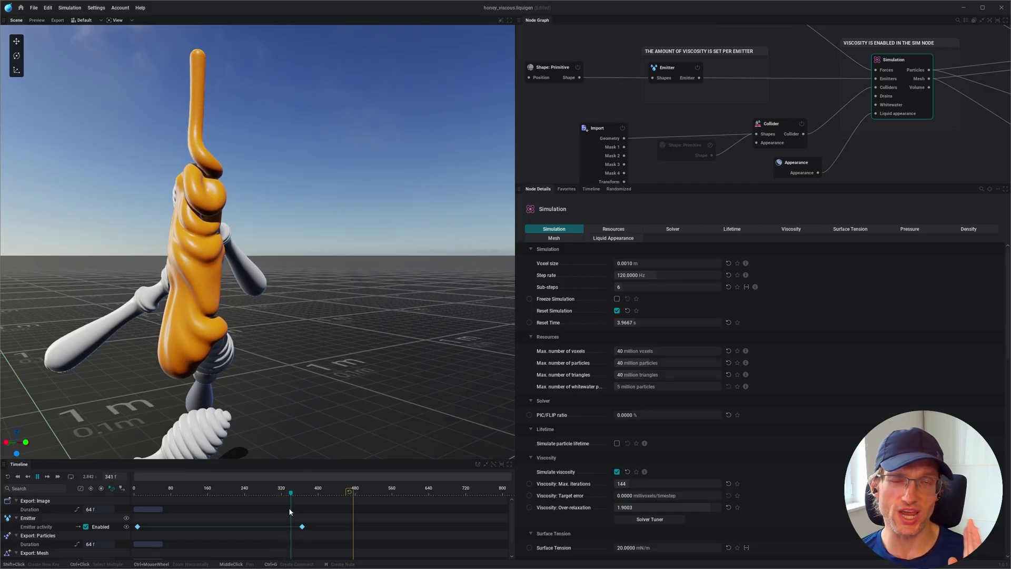
scroll(241, 112, up, 3)
scroll(242, 112, up, 2)
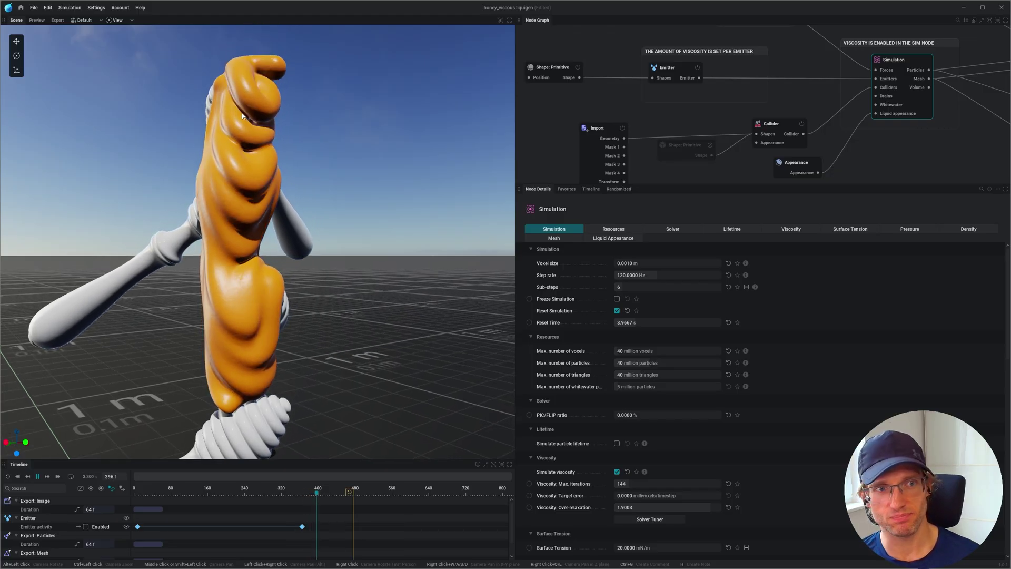
Stop the simulation playback at frame 414.
click(37, 477)
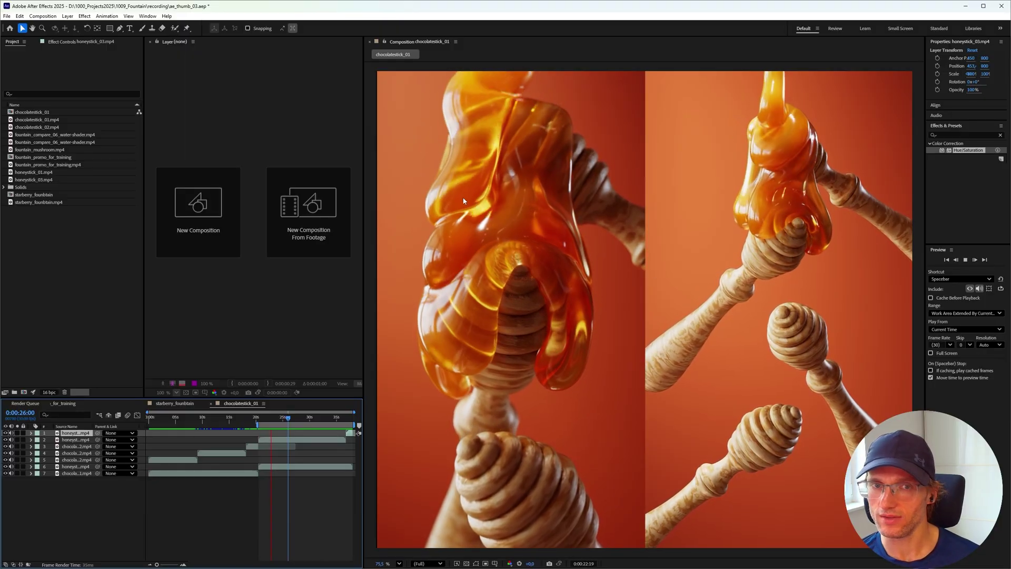